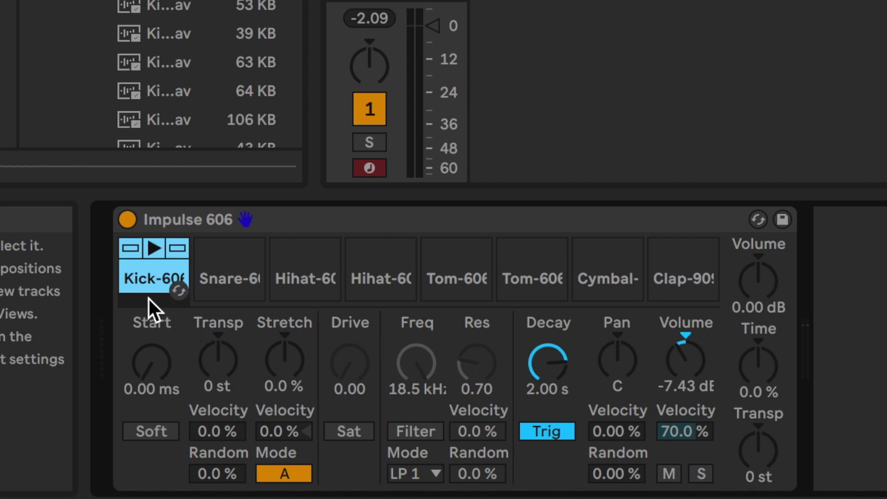
Look through the Impulse 606 sample slots from snare to clap, and return to the kick slot
{"action": "left_click", "coordinate": [228, 272]}
{"action": "left_click", "coordinate": [335, 276]}
{"action": "left_click", "coordinate": [361, 274]}
{"action": "left_click", "coordinate": [454, 276]}
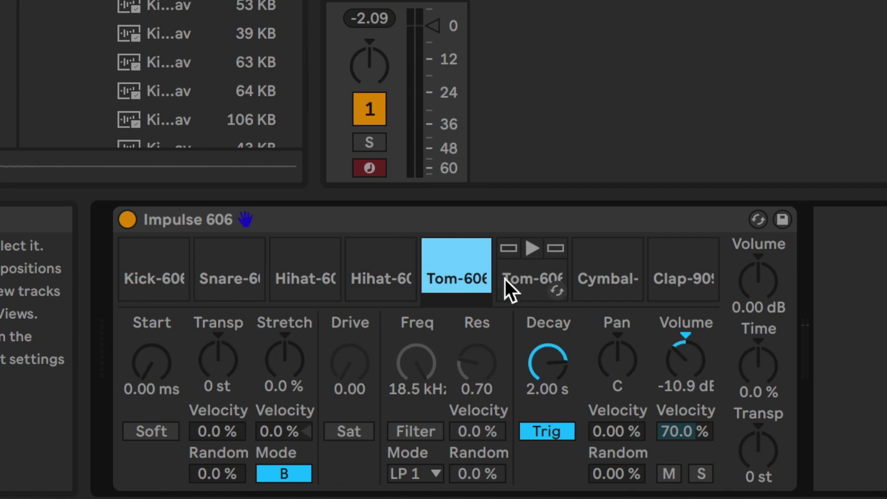
{"action": "left_click", "coordinate": [540, 281]}
{"action": "left_click", "coordinate": [592, 278]}
{"action": "left_click", "coordinate": [669, 278]}
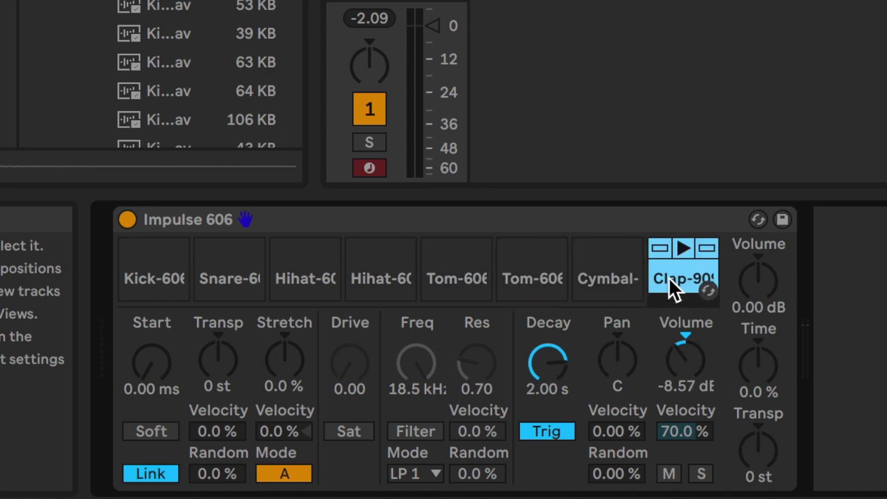
{"action": "left_click", "coordinate": [140, 277]}
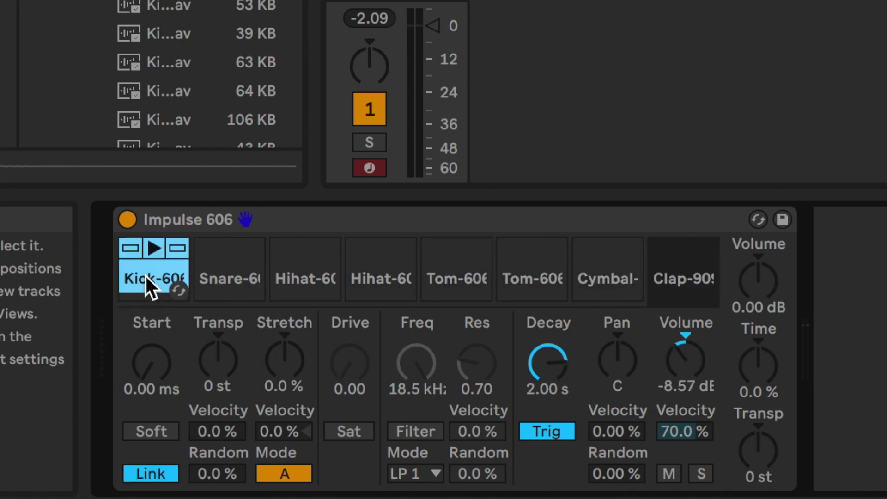
Audition the kick sample and test the mute and solo switches on its slot
{"action": "left_click", "coordinate": [153, 249]}
{"action": "left_click", "coordinate": [154, 249]}
{"action": "left_click", "coordinate": [153, 250]}
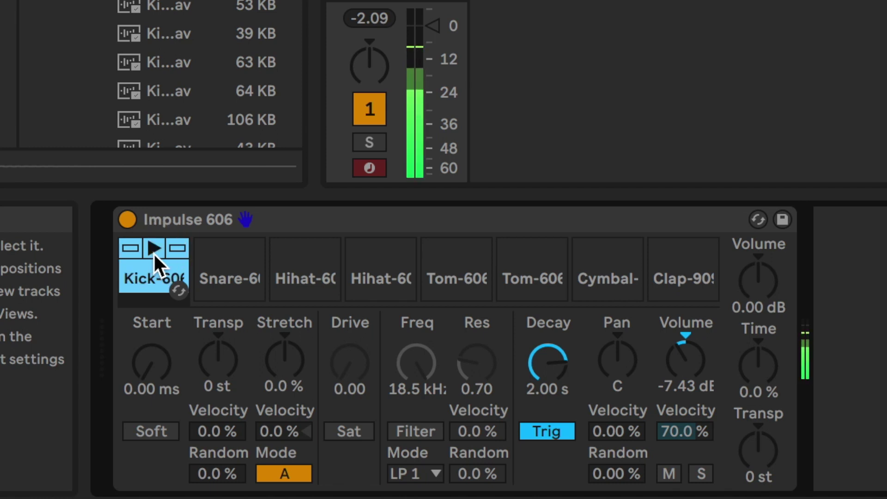
{"action": "left_click", "coordinate": [177, 249]}
{"action": "left_click", "coordinate": [131, 249]}
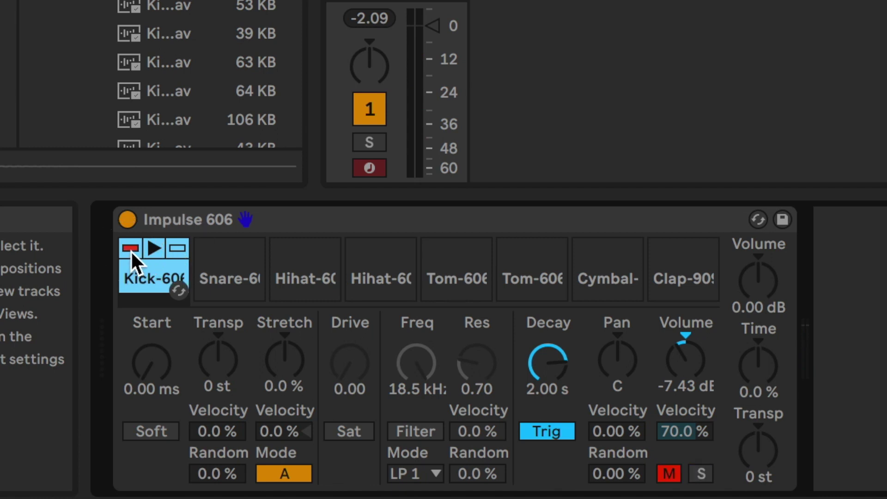
{"action": "left_click", "coordinate": [131, 251]}
{"action": "left_click", "coordinate": [151, 254]}
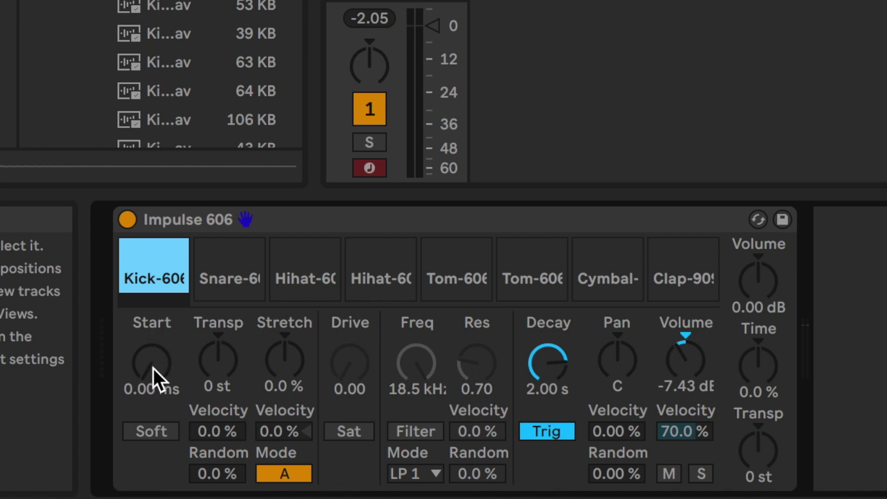
Play the kick repeatedly while trying a later sample start, restoring the start to 0.00 ms
{"action": "key", "text": "a"}
{"action": "key", "text": "a"}
{"action": "key", "text": "a"}
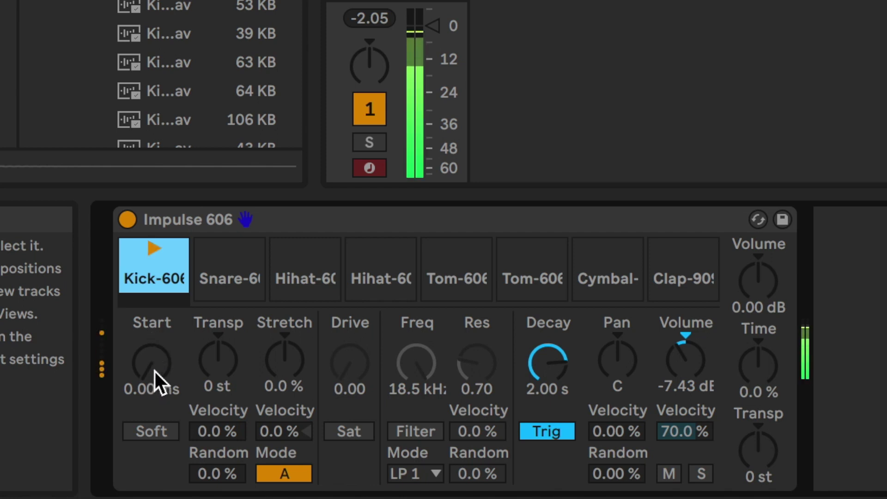
{"action": "left_click", "coordinate": [154, 372]}
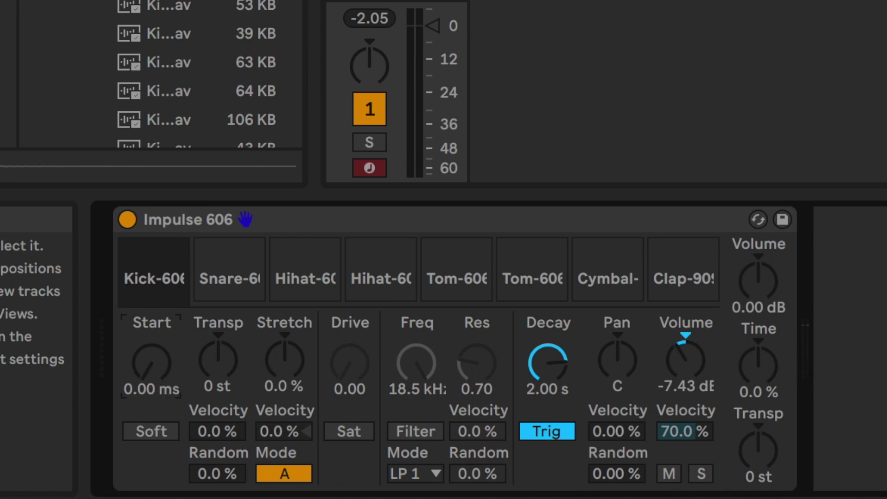
{"action": "key", "text": "a"}
{"action": "key", "text": "a"}
{"action": "key", "text": "a"}
{"action": "mouse_move", "coordinate": [152, 362]}
{"action": "left_mouse_down"}
{"action": "mouse_move", "coordinate": [151, 300]}
{"action": "mouse_move", "coordinate": [152, 346]}
{"action": "mouse_move", "coordinate": [161, 350]}
{"action": "left_mouse_up"}
{"action": "key", "text": "a"}
{"action": "key", "text": "a"}
{"action": "key", "text": "a"}
{"action": "key", "text": "a"}
{"action": "key", "text": "a"}
Try the kick with altered transposition and a 100 % stretch, restoring both to zero
{"action": "mouse_move", "coordinate": [226, 370]}
{"action": "left_mouse_down"}
{"action": "mouse_move", "coordinate": [227, 341]}
{"action": "mouse_move", "coordinate": [227, 390]}
{"action": "mouse_move", "coordinate": [226, 367]}
{"action": "left_mouse_up"}
{"action": "key", "text": "a"}
{"action": "key", "text": "a"}
{"action": "key", "text": "a"}
{"action": "key", "text": "a"}
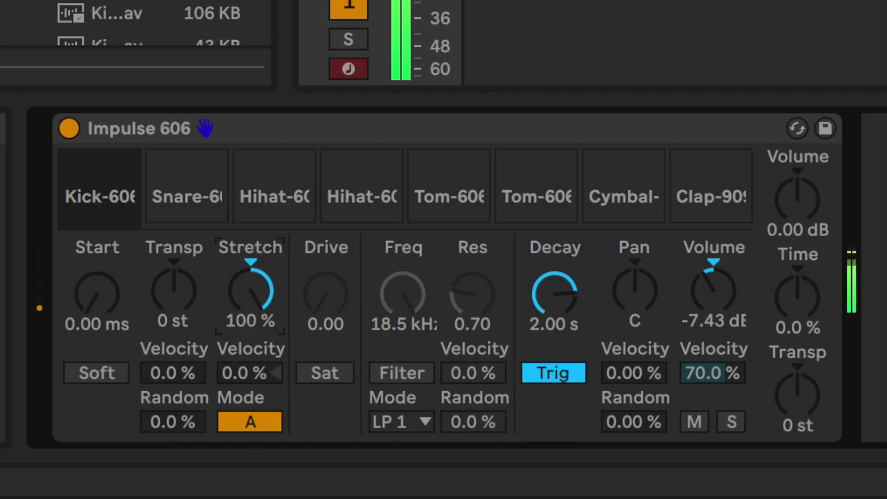
{"action": "left_click_drag", "start_coordinate": [251, 290], "coordinate": [251, 337]}
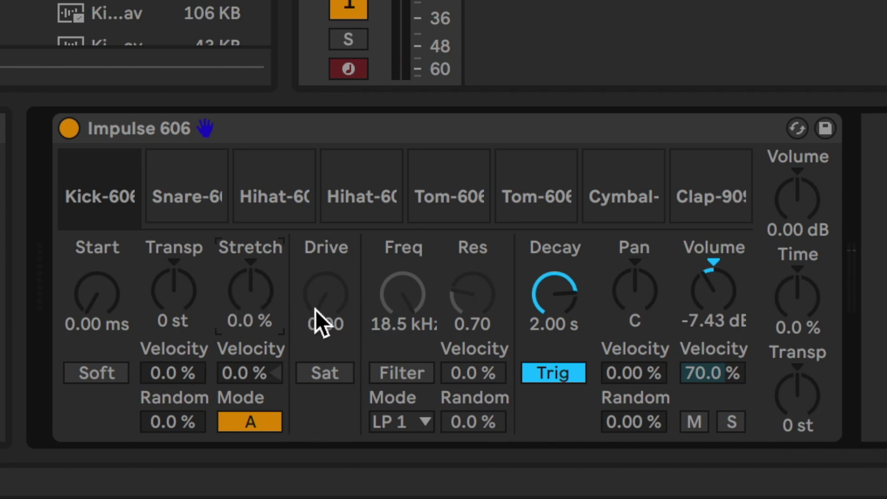
Try saturation with some drive on the kick, restoring the drive to 0.00 and switching saturation off
{"action": "left_click", "coordinate": [321, 373]}
{"action": "left_click_drag", "start_coordinate": [326, 293], "coordinate": [325, 365]}
{"action": "left_click", "coordinate": [326, 368]}
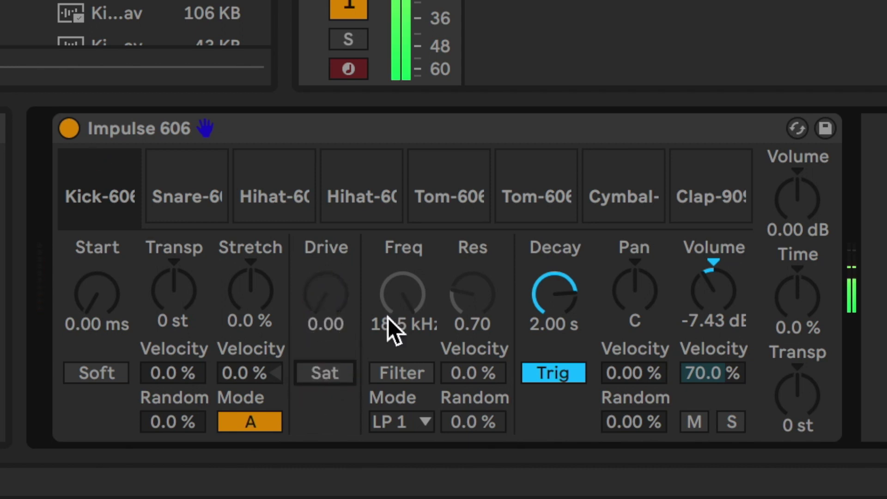
Try the kick's filter at 153 Hz with resonance at 1.14, restoring only the cutoff to 18.5 kHz and switching the filter off
{"action": "left_click", "coordinate": [405, 377]}
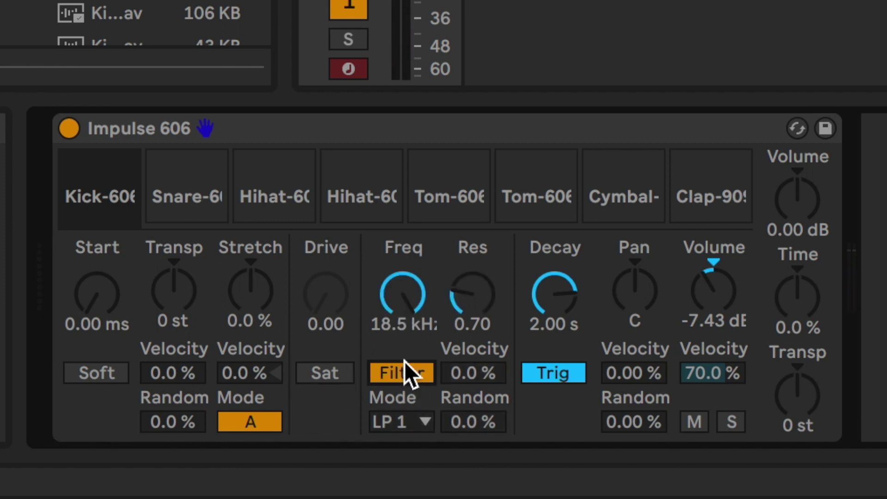
{"action": "left_click_drag", "start_coordinate": [395, 301], "coordinate": [395, 365]}
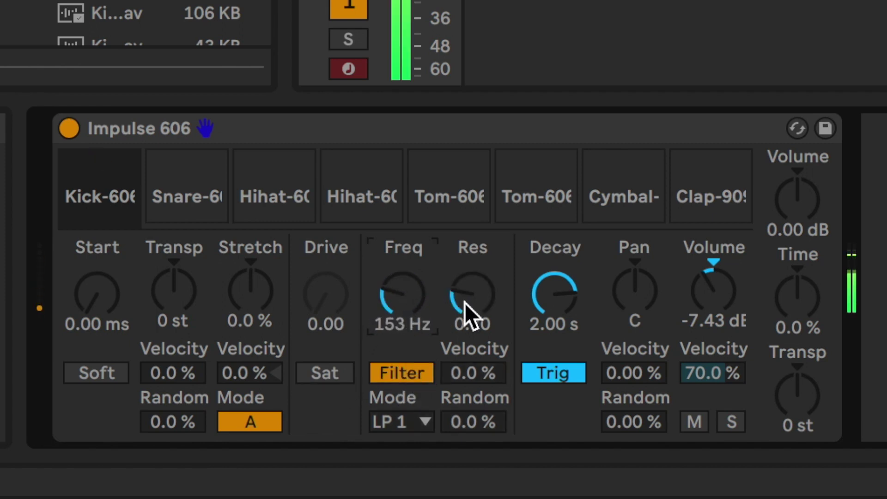
{"action": "mouse_move", "coordinate": [467, 308]}
{"action": "left_mouse_down"}
{"action": "mouse_move", "coordinate": [467, 260]}
{"action": "mouse_move", "coordinate": [467, 305]}
{"action": "left_mouse_up"}
{"action": "left_click_drag", "start_coordinate": [394, 330], "coordinate": [394, 266]}
{"action": "left_click", "coordinate": [399, 373]}
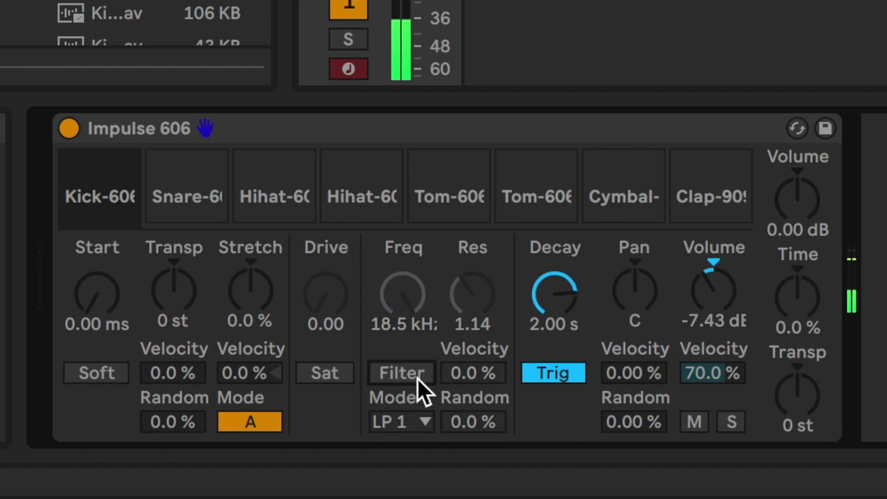
Set the kick's decay to 1.64 s, and try its pan and volume before restoring them to centre and -7.43 dB
{"action": "mouse_move", "coordinate": [556, 315]}
{"action": "left_mouse_down"}
{"action": "mouse_move", "coordinate": [556, 268]}
{"action": "mouse_move", "coordinate": [556, 356]}
{"action": "mouse_move", "coordinate": [556, 268]}
{"action": "mouse_move", "coordinate": [554, 304]}
{"action": "left_mouse_up"}
{"action": "left_click_drag", "start_coordinate": [642, 288], "coordinate": [642, 257]}
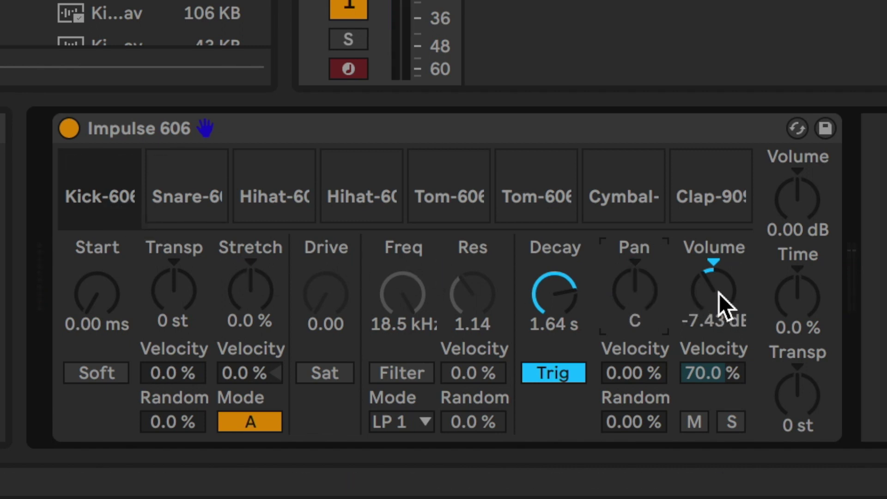
{"action": "left_click_drag", "start_coordinate": [713, 290], "coordinate": [713, 268]}
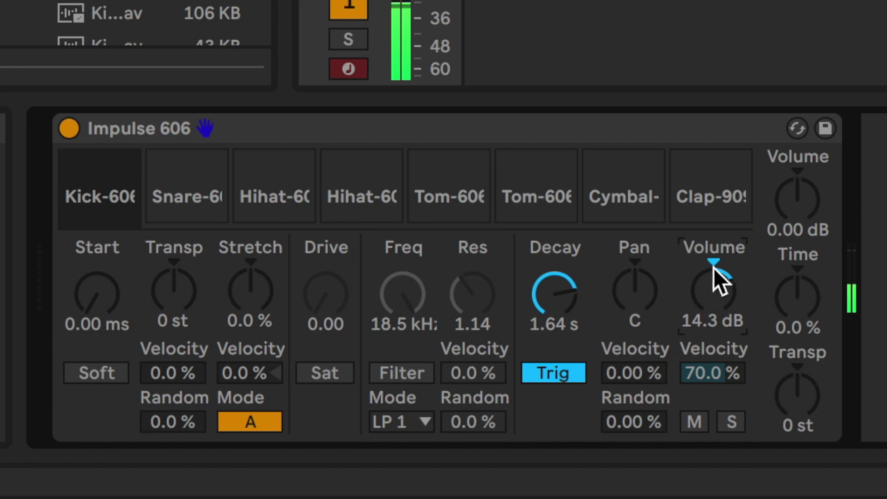
{"action": "left_click_drag", "start_coordinate": [713, 290], "coordinate": [713, 308]}
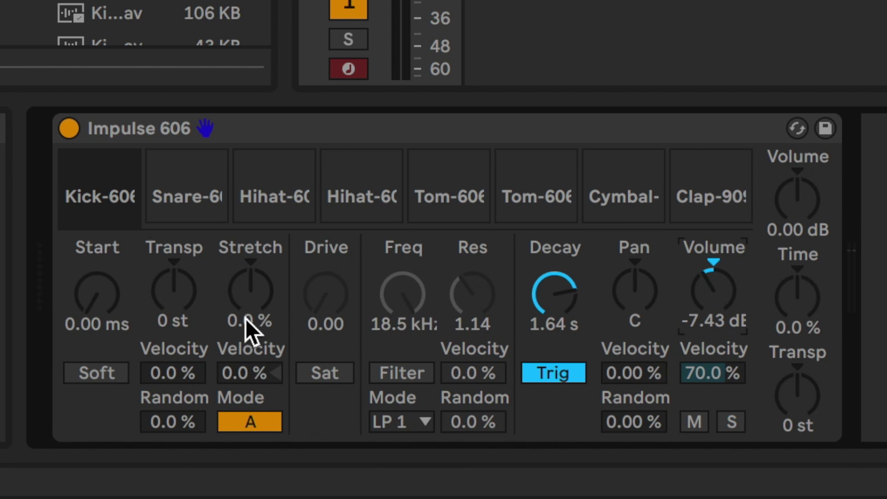
Transpose the kick up 22 semitones, and try a transposition on the snare before restoring the snare to 0 st
{"action": "left_click_drag", "start_coordinate": [174, 291], "coordinate": [173, 270]}
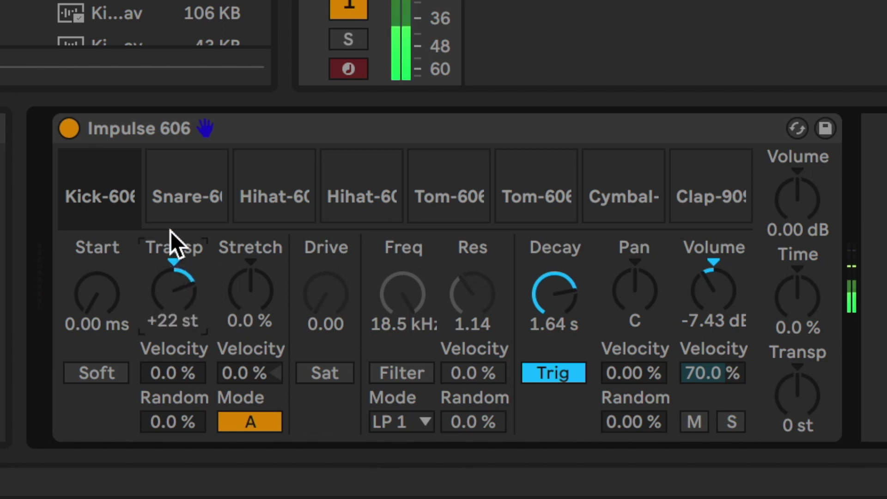
{"action": "mouse_move", "coordinate": [183, 201]}
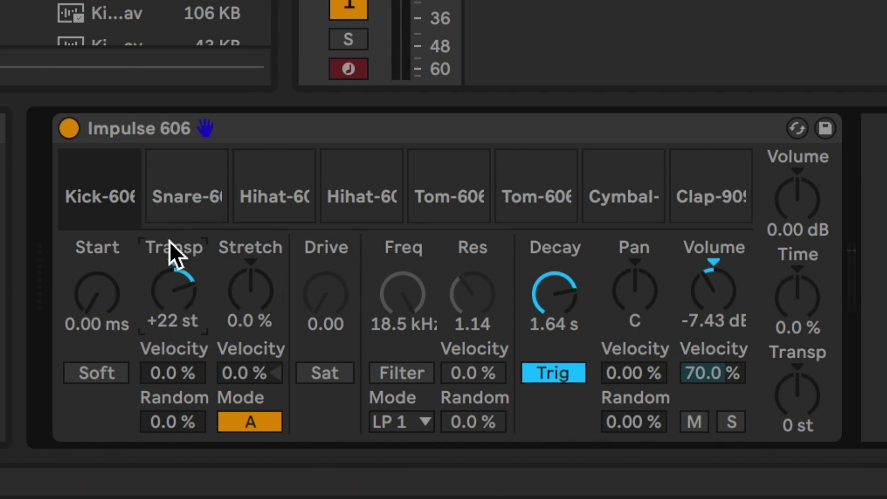
{"action": "left_click", "coordinate": [167, 207]}
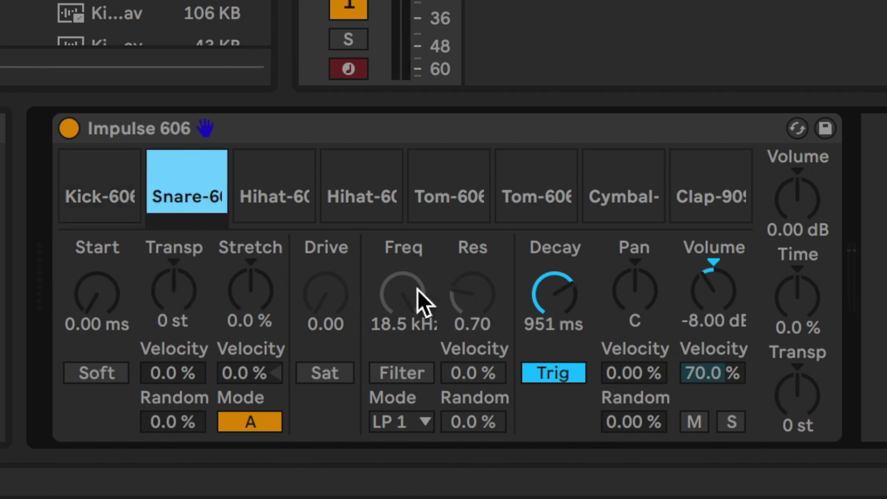
{"action": "mouse_move", "coordinate": [178, 200]}
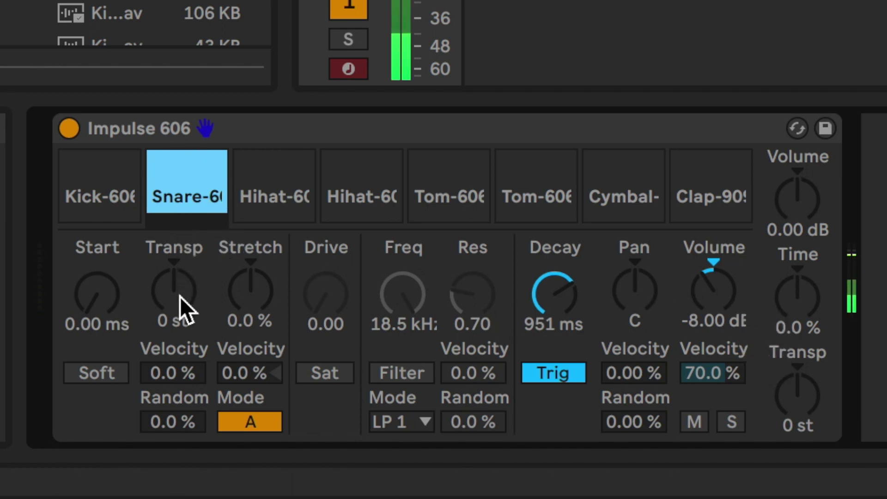
{"action": "mouse_move", "coordinate": [177, 298]}
{"action": "left_mouse_down"}
{"action": "mouse_move", "coordinate": [177, 281]}
{"action": "mouse_move", "coordinate": [178, 324]}
{"action": "mouse_move", "coordinate": [177, 306]}
{"action": "left_mouse_up"}
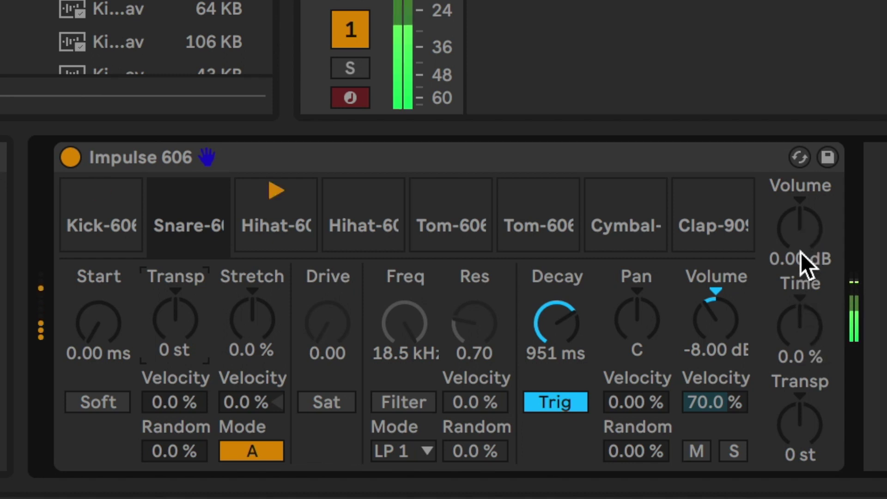
Try the instrument's global volume, time and transpose controls, resetting each to its default
{"action": "mouse_move", "coordinate": [800, 249]}
{"action": "left_mouse_down"}
{"action": "mouse_move", "coordinate": [800, 291]}
{"action": "mouse_move", "coordinate": [800, 266]}
{"action": "left_mouse_up"}
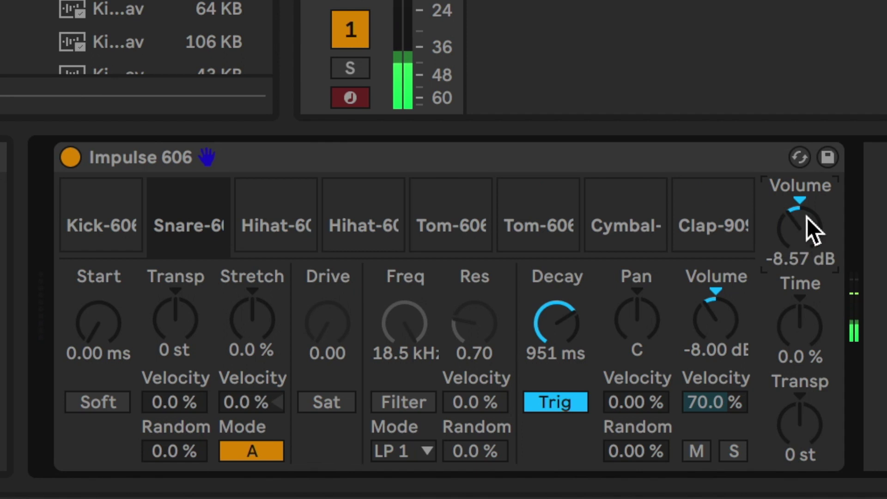
{"action": "double_click", "coordinate": [803, 204]}
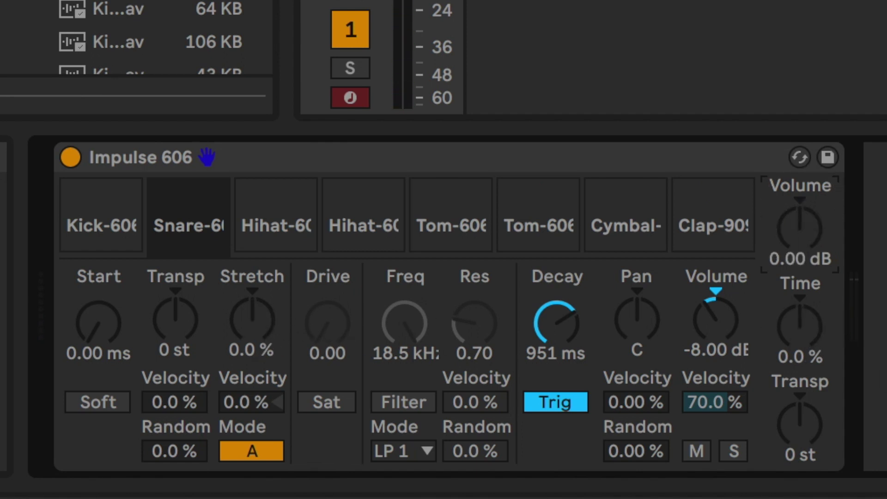
{"action": "mouse_move", "coordinate": [794, 336]}
{"action": "left_mouse_down"}
{"action": "mouse_move", "coordinate": [795, 292]}
{"action": "mouse_move", "coordinate": [794, 382]}
{"action": "left_mouse_up"}
{"action": "double_click", "coordinate": [796, 299]}
{"action": "left_click_drag", "start_coordinate": [800, 424], "coordinate": [800, 462]}
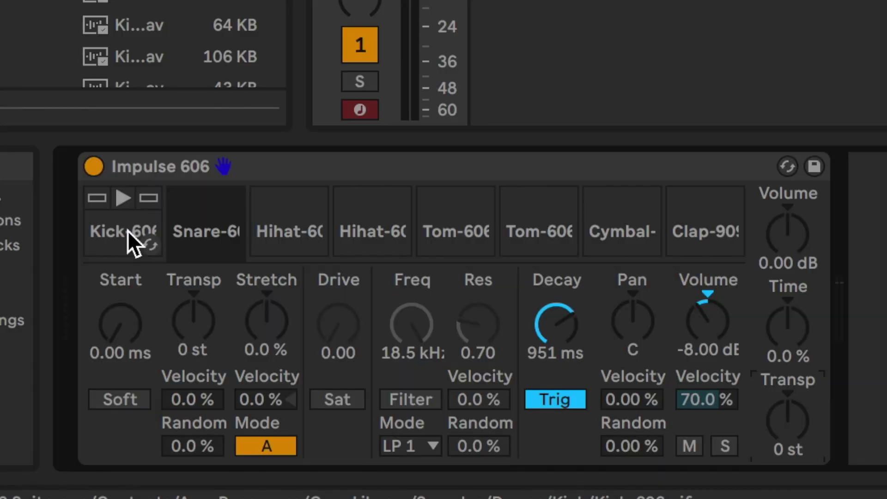
Reset the kick's transposition to 0 st
{"action": "left_click", "coordinate": [119, 232]}
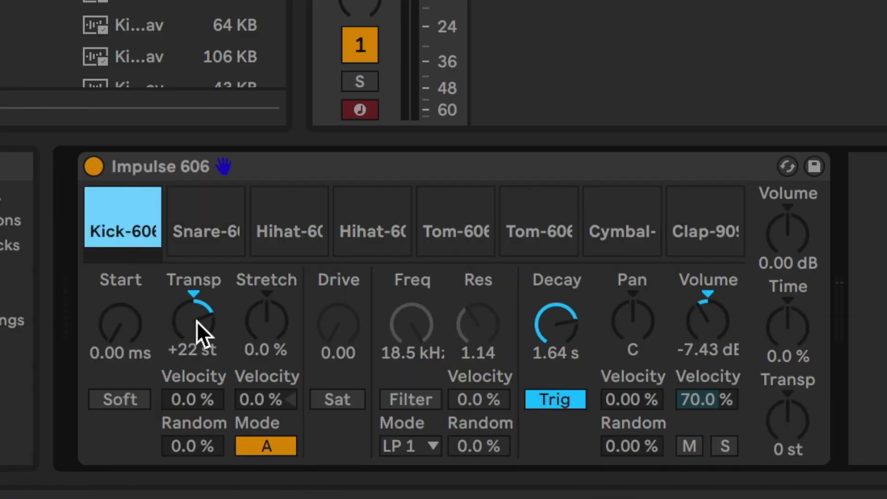
{"action": "left_click", "coordinate": [194, 298]}
{"action": "key", "text": "Delete"}
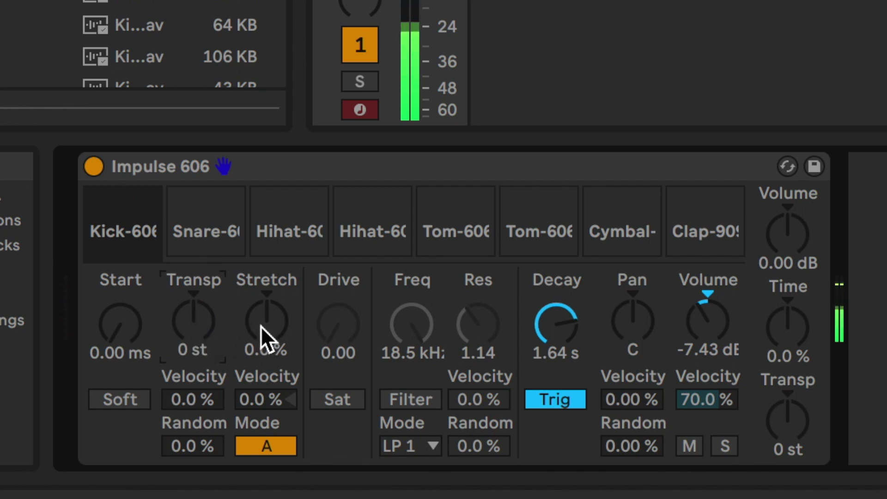
Set the kick's stretch to 76 % and enable its saturation with a drive of 8.57
{"action": "left_click_drag", "start_coordinate": [261, 326], "coordinate": [261, 282]}
{"action": "left_click", "coordinate": [338, 391]}
{"action": "left_click_drag", "start_coordinate": [338, 326], "coordinate": [338, 305]}
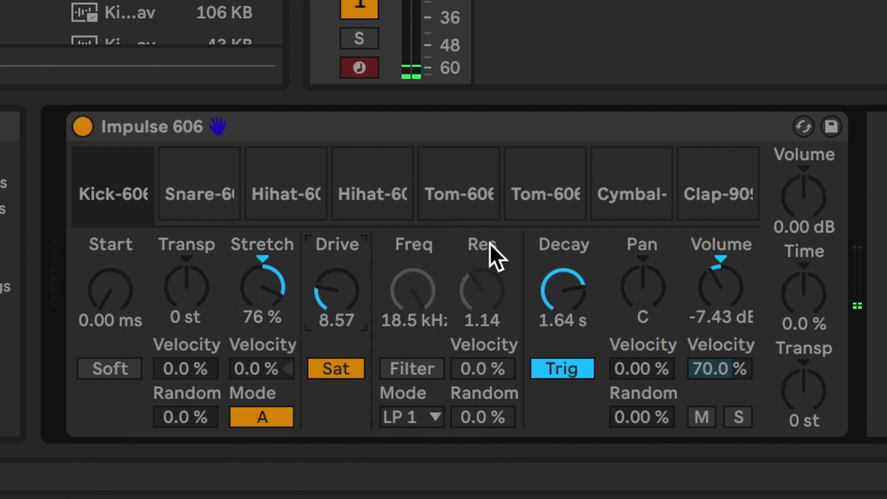
Audition the snare, and set its transposition to -8 st and its stretch to -63 %
{"action": "left_click", "coordinate": [190, 211]}
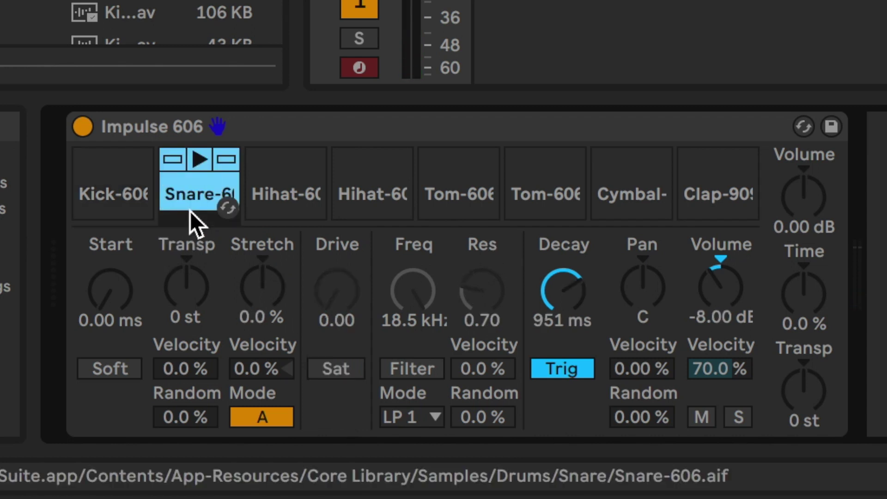
{"action": "left_click", "coordinate": [197, 166]}
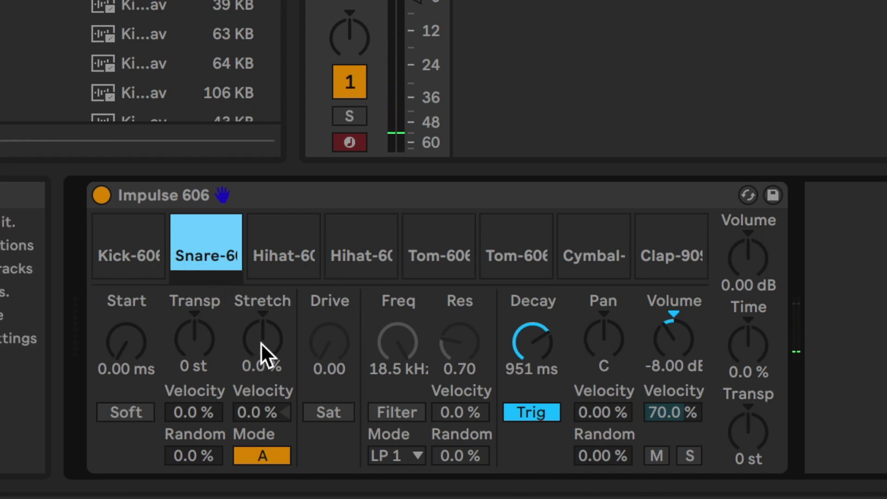
{"action": "mouse_move", "coordinate": [196, 353]}
{"action": "left_mouse_down"}
{"action": "mouse_move", "coordinate": [196, 326]}
{"action": "mouse_move", "coordinate": [196, 367]}
{"action": "left_mouse_up"}
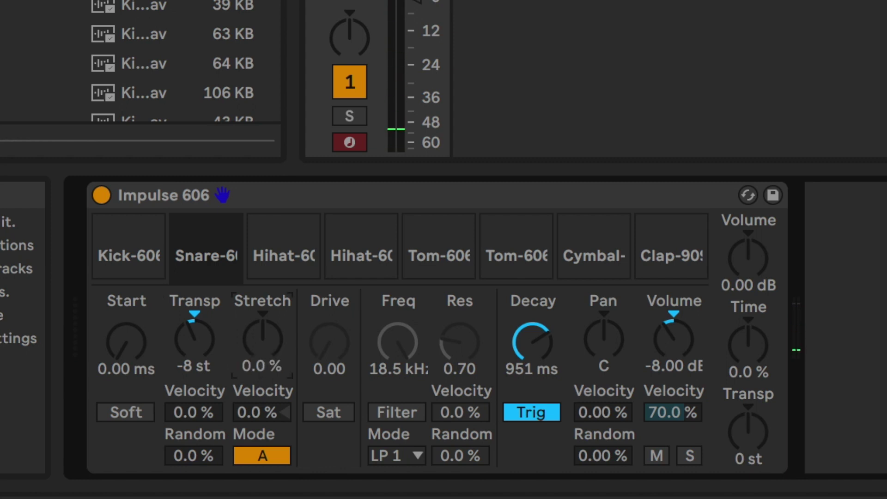
{"action": "left_click_drag", "start_coordinate": [263, 339], "coordinate": [263, 358]}
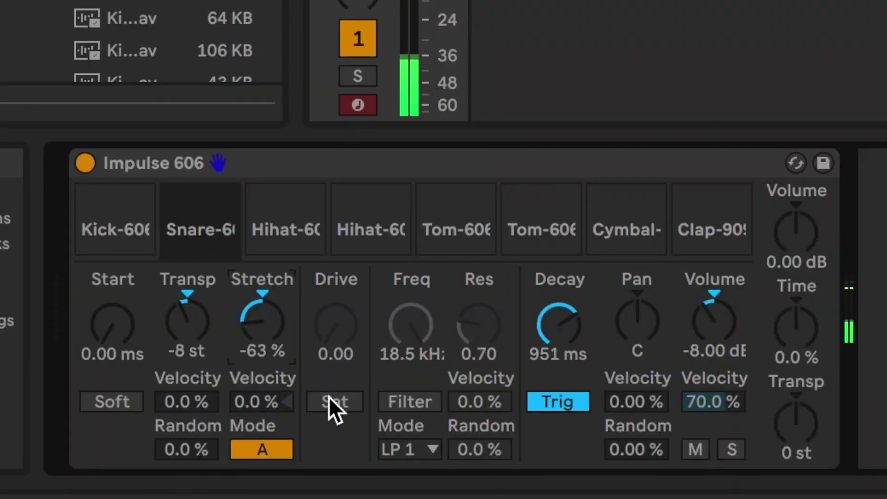
Try saturation and drive on the snare, restoring the drive to 0.00 and switching saturation off
{"action": "left_click", "coordinate": [330, 401]}
{"action": "left_click_drag", "start_coordinate": [334, 353], "coordinate": [323, 369]}
{"action": "left_click", "coordinate": [333, 402]}
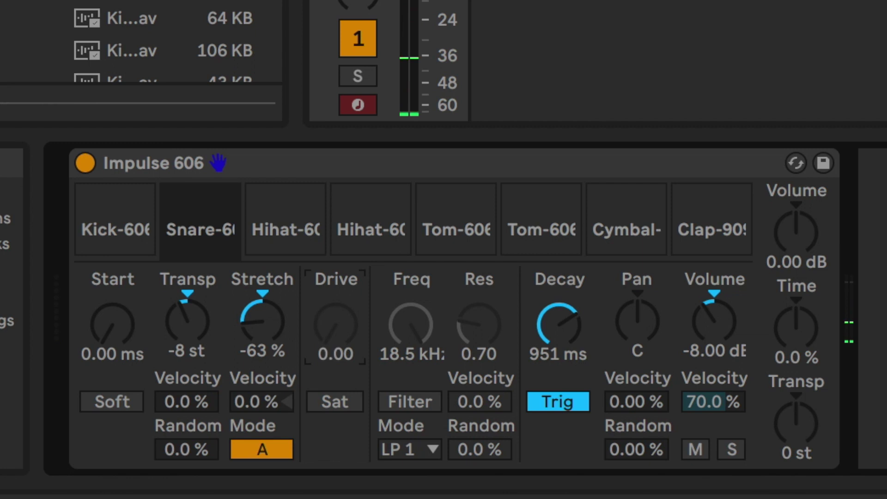
Enable the snare's filter with the cutoff at 1.37 kHz and the resonance at 1.24
{"action": "left_click", "coordinate": [420, 403]}
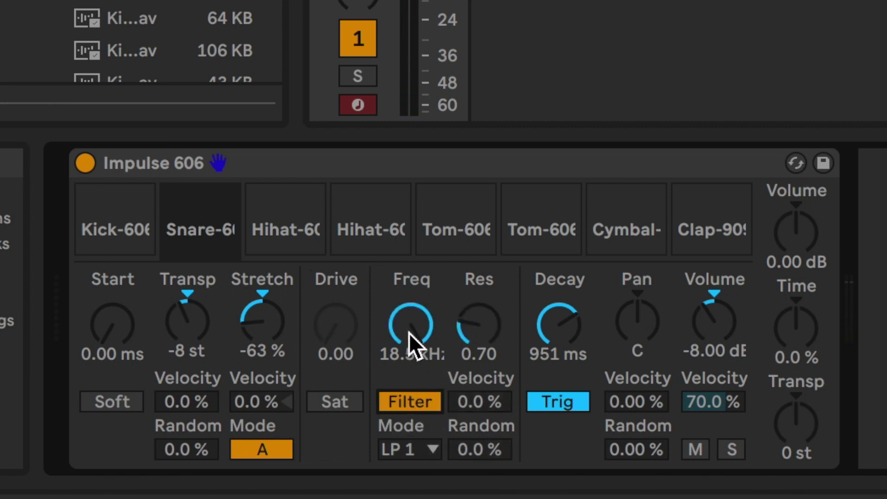
{"action": "left_click_drag", "start_coordinate": [409, 333], "coordinate": [409, 389]}
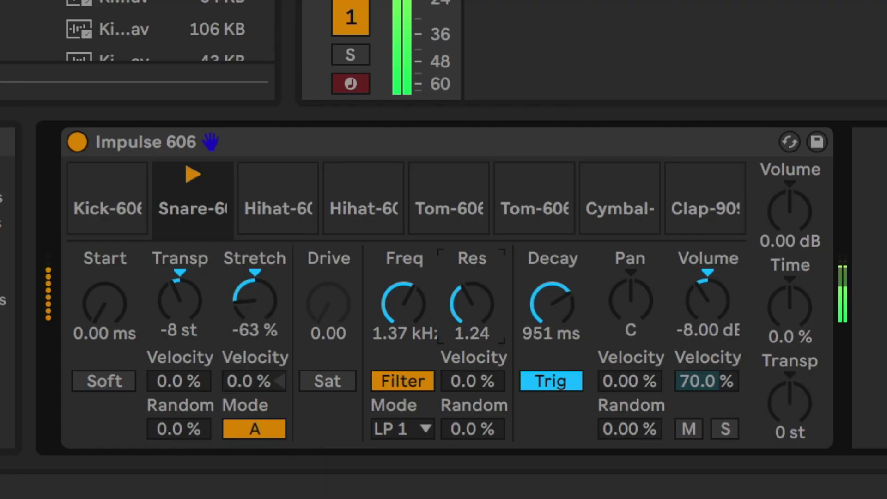
Set the snare's filter resonance to 1.21, its decay to 10.0 s and its sample start to about 15.9 ms
{"action": "left_click_drag", "start_coordinate": [475, 313], "coordinate": [476, 314]}
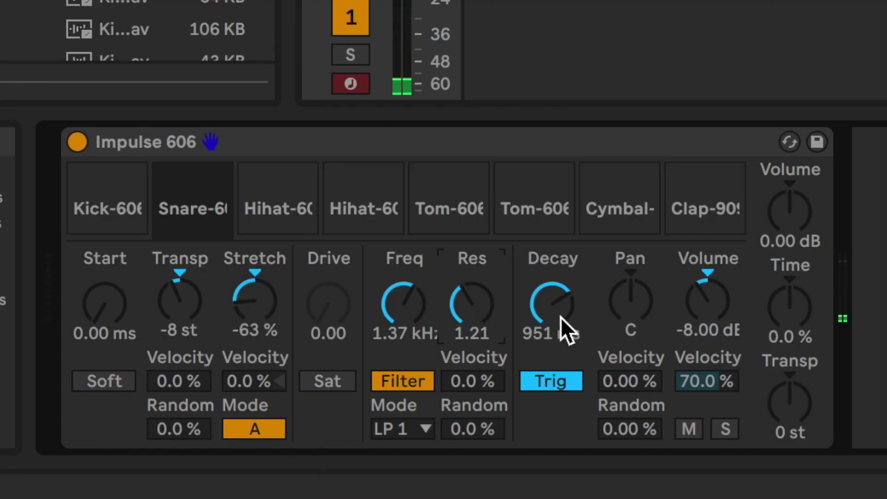
{"action": "left_click_drag", "start_coordinate": [564, 328], "coordinate": [565, 286]}
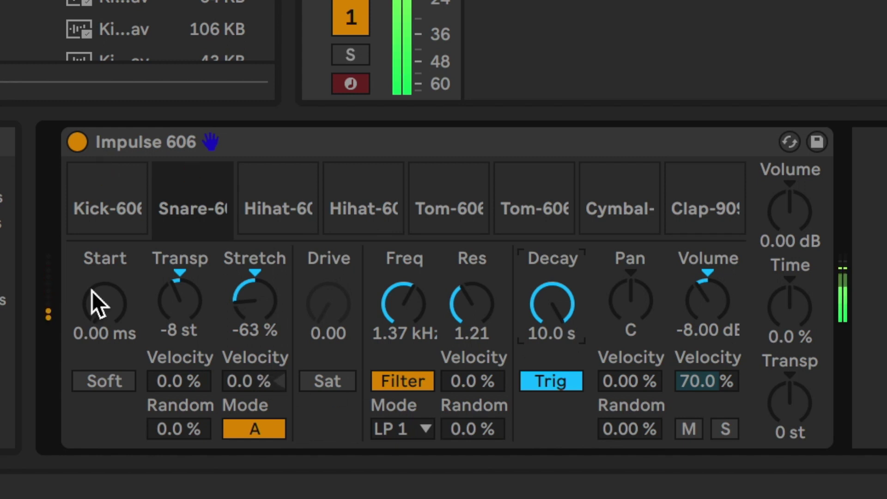
{"action": "mouse_move", "coordinate": [116, 317]}
{"action": "left_mouse_down"}
{"action": "mouse_move", "coordinate": [116, 286]}
{"action": "mouse_move", "coordinate": [115, 305]}
{"action": "left_mouse_up"}
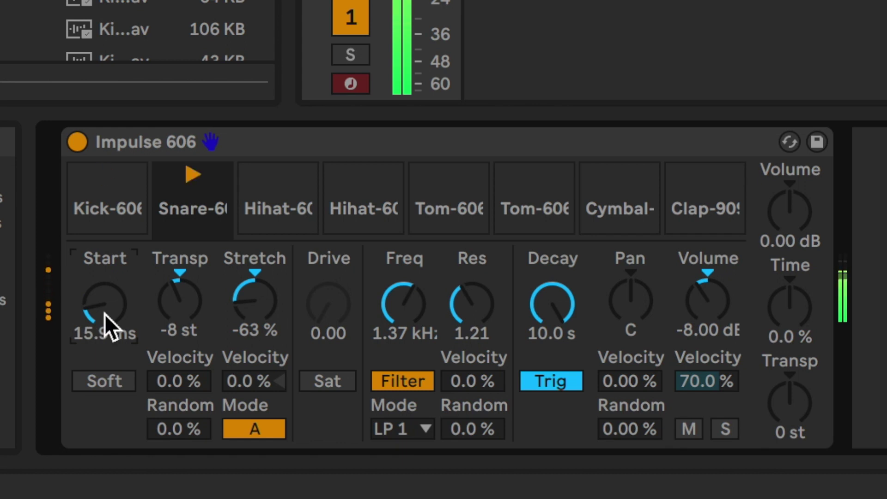
Set the closed hi-hat's stretch to -100 % and enable its saturation with a drive of 20.6
{"action": "left_click", "coordinate": [272, 212]}
{"action": "left_click_drag", "start_coordinate": [254, 303], "coordinate": [254, 271]}
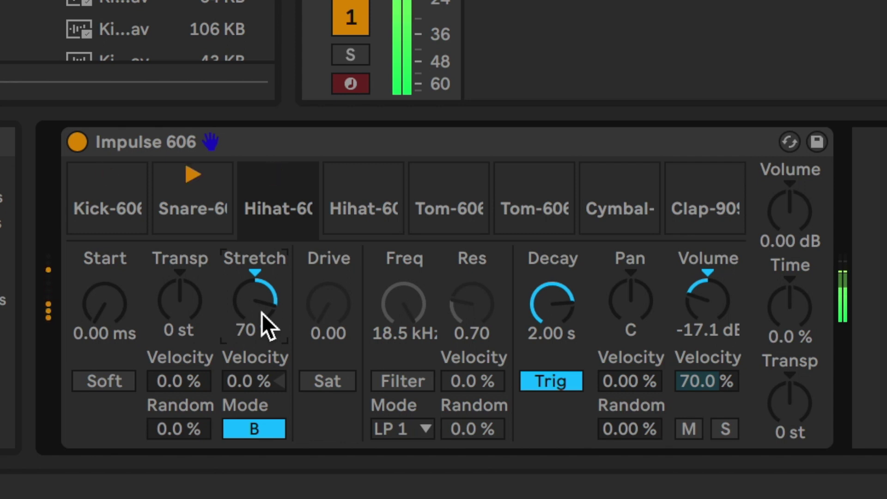
{"action": "mouse_move", "coordinate": [262, 312]}
{"action": "left_mouse_down"}
{"action": "mouse_move", "coordinate": [262, 365]}
{"action": "mouse_move", "coordinate": [260, 312]}
{"action": "left_mouse_up"}
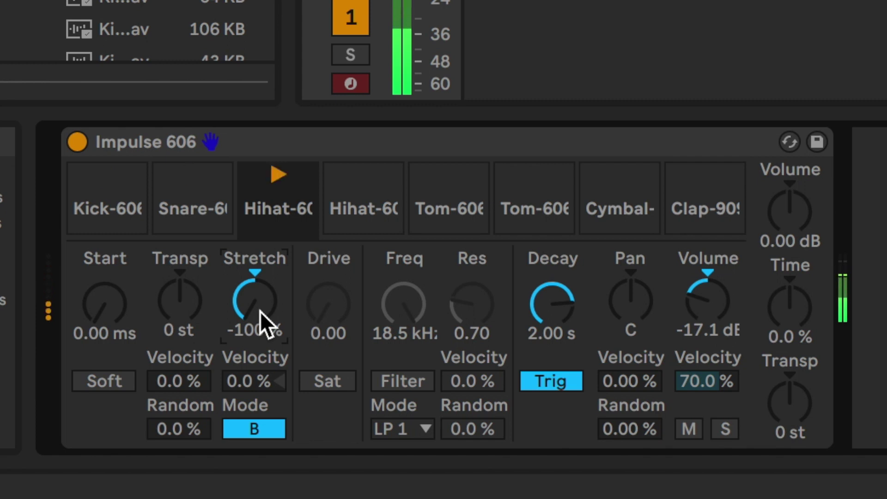
{"action": "left_click", "coordinate": [327, 381]}
{"action": "left_click_drag", "start_coordinate": [323, 304], "coordinate": [324, 285]}
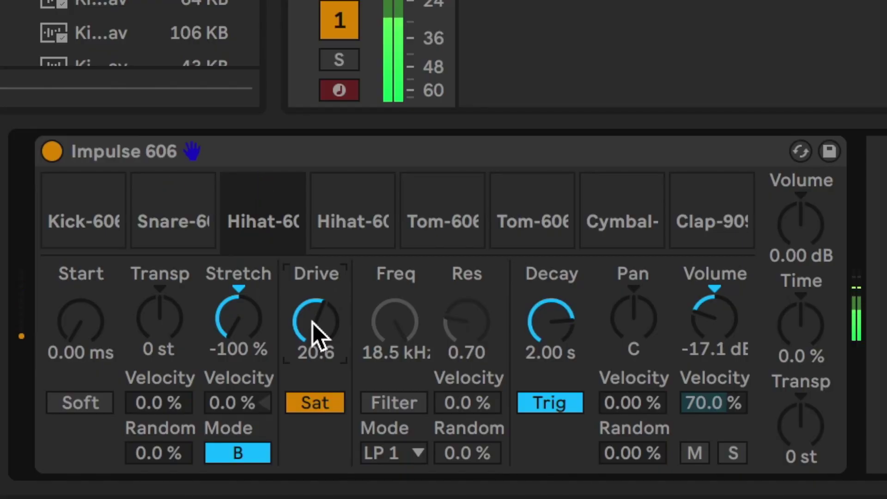
Enable the closed hi-hat's filter with the cutoff at 1.68 kHz and the resonance at 3.78
{"action": "left_click", "coordinate": [389, 400]}
{"action": "left_click_drag", "start_coordinate": [376, 334], "coordinate": [376, 397]}
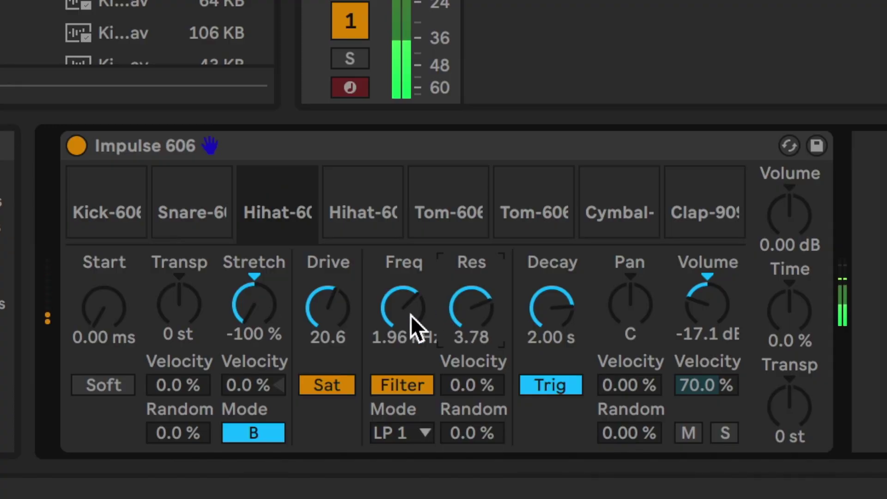
{"action": "left_click_drag", "start_coordinate": [409, 326], "coordinate": [409, 339]}
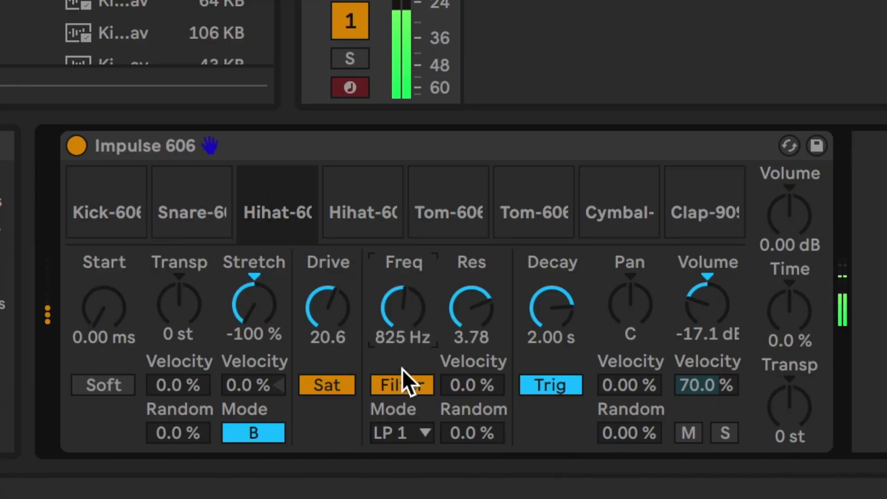
{"action": "left_click_drag", "start_coordinate": [402, 326], "coordinate": [403, 314]}
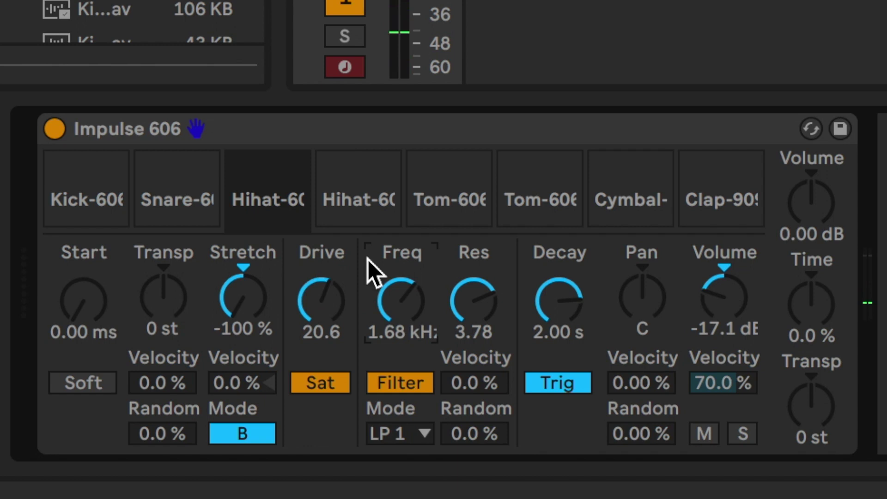
Compare the open and closed hi-hat slots by viewing and auditioning both of them
{"action": "left_click", "coordinate": [362, 204]}
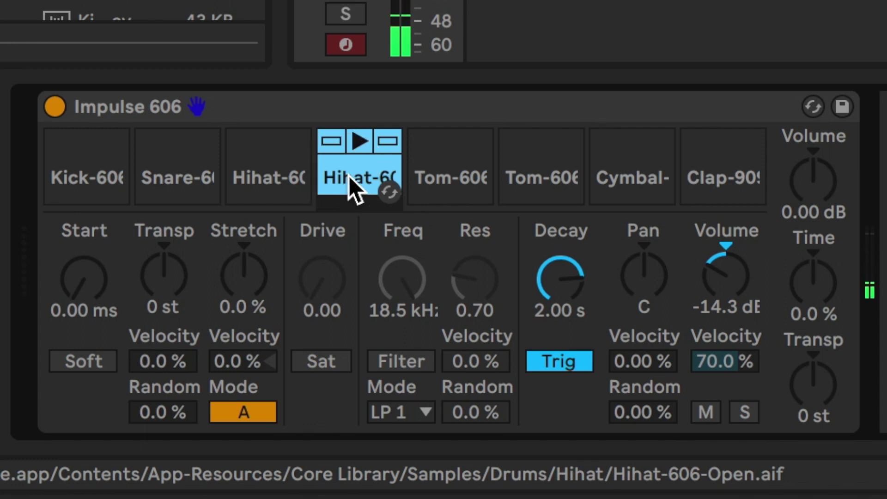
{"action": "left_click", "coordinate": [262, 178]}
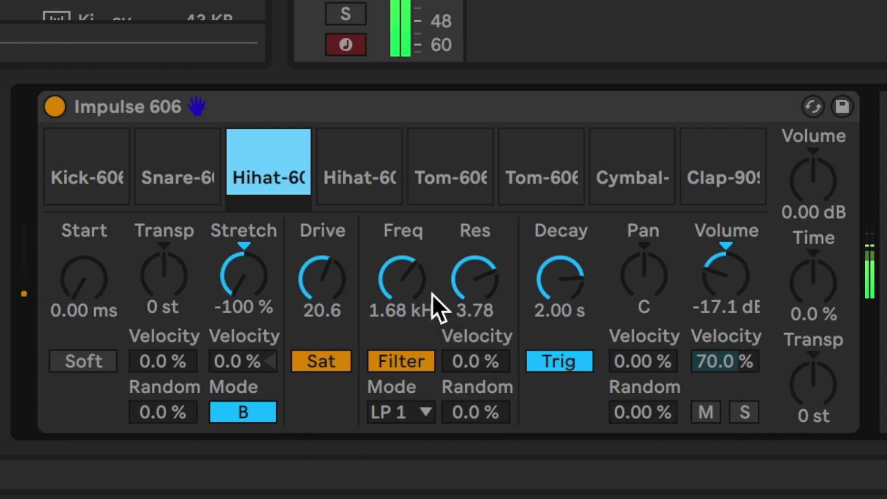
{"action": "mouse_move", "coordinate": [263, 192]}
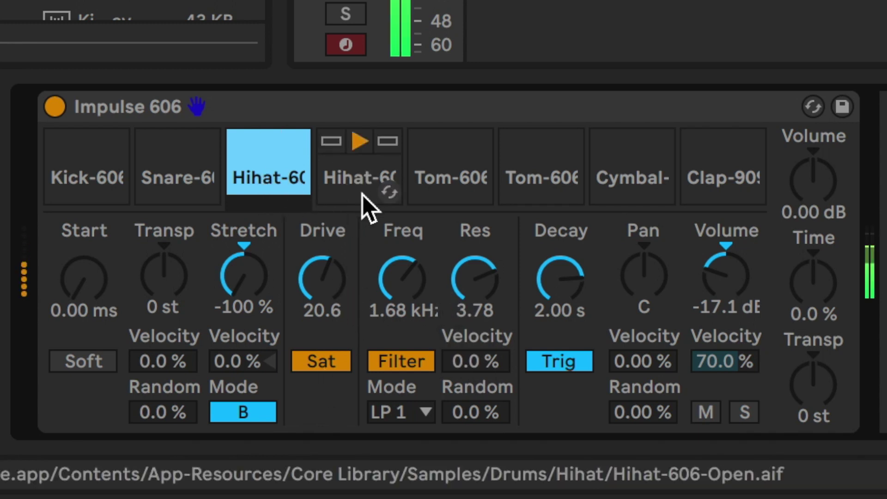
Set the open hi-hat's start to 0.79 ms, its stretch to -22 % and its transposition to +11 st
{"action": "left_click", "coordinate": [353, 178]}
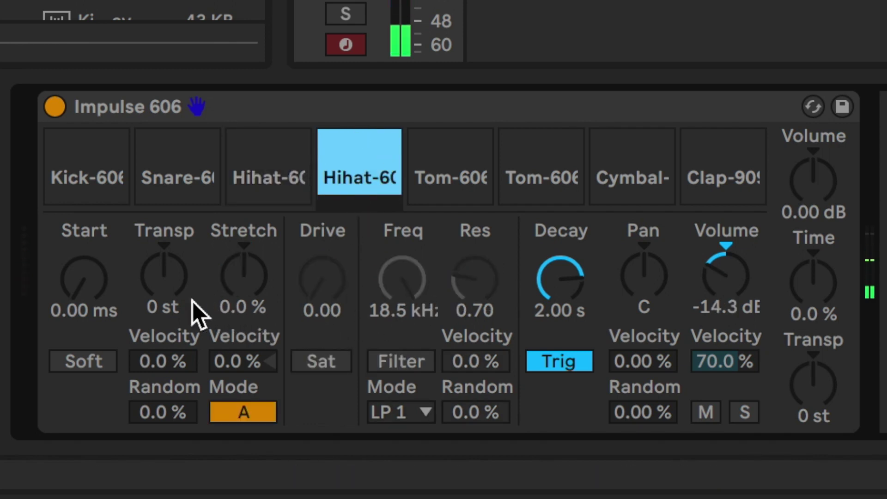
{"action": "mouse_move", "coordinate": [115, 292]}
{"action": "left_mouse_down"}
{"action": "mouse_move", "coordinate": [116, 264]}
{"action": "mouse_move", "coordinate": [116, 291]}
{"action": "left_mouse_up"}
{"action": "mouse_move", "coordinate": [247, 279]}
{"action": "left_mouse_down"}
{"action": "mouse_move", "coordinate": [248, 259]}
{"action": "mouse_move", "coordinate": [248, 298]}
{"action": "mouse_move", "coordinate": [251, 277]}
{"action": "left_mouse_up"}
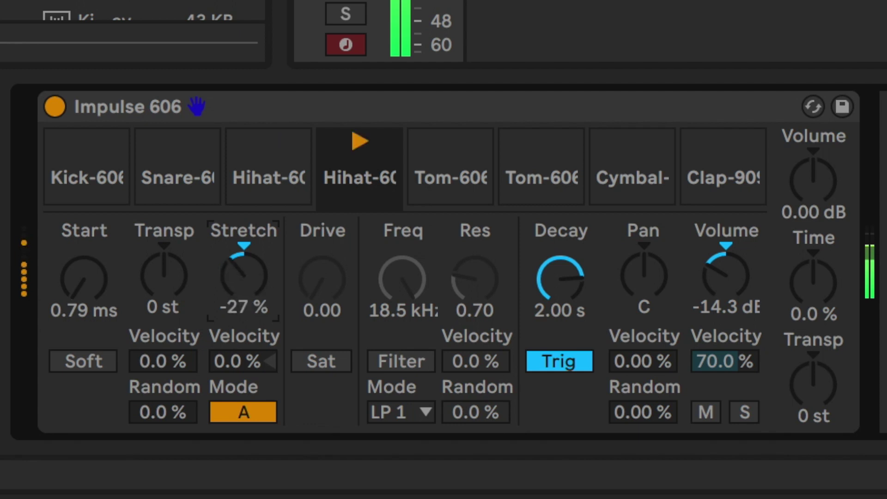
{"action": "left_click_drag", "start_coordinate": [164, 277], "coordinate": [164, 264]}
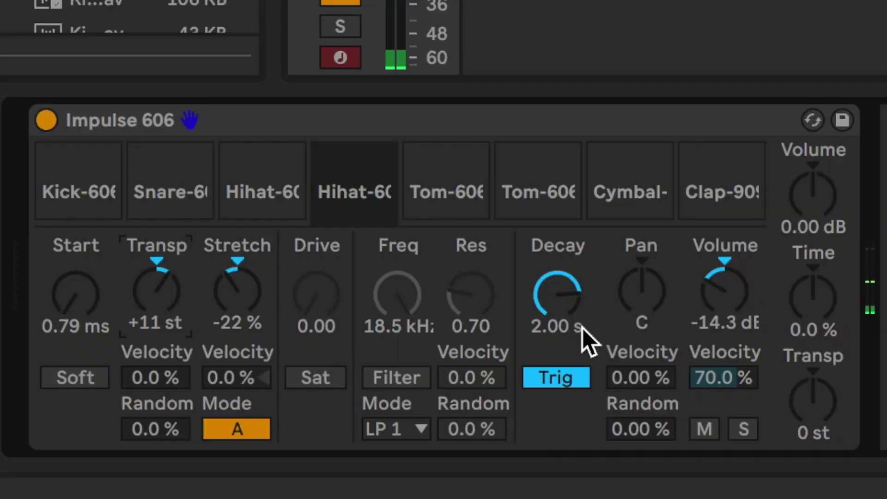
Set the open hi-hat's decay to 10.0 s and enable its filter with the cutoff at 3.11 kHz
{"action": "mouse_move", "coordinate": [590, 309]}
{"action": "left_mouse_down"}
{"action": "mouse_move", "coordinate": [590, 384]}
{"action": "mouse_move", "coordinate": [590, 295]}
{"action": "left_mouse_up"}
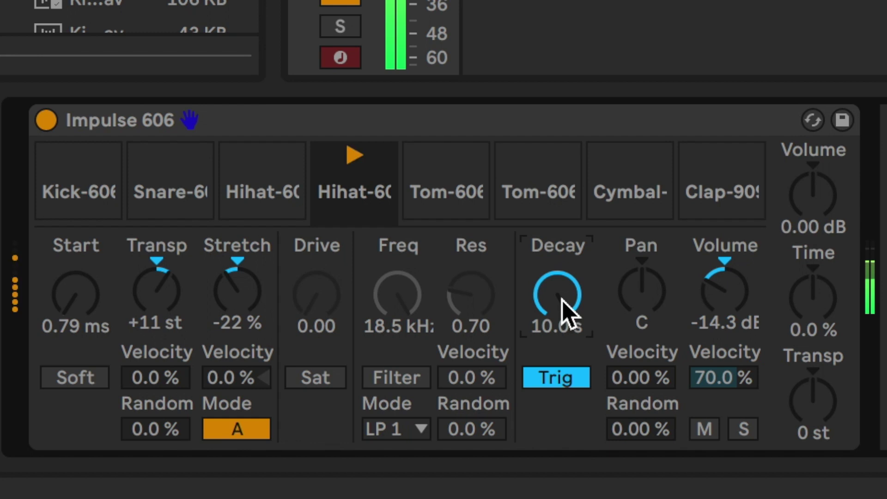
{"action": "left_click", "coordinate": [390, 372]}
{"action": "left_click_drag", "start_coordinate": [406, 326], "coordinate": [406, 365]}
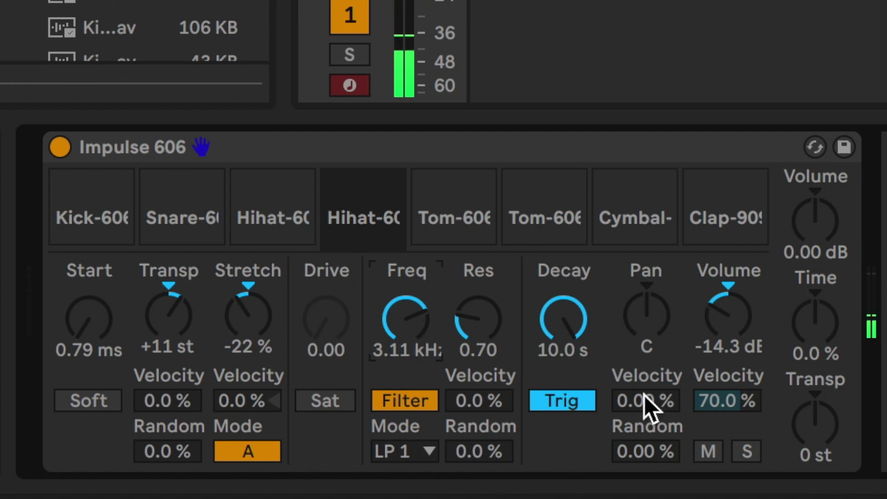
Set the cymbal's stretch to 100 %
{"action": "mouse_move", "coordinate": [451, 218]}
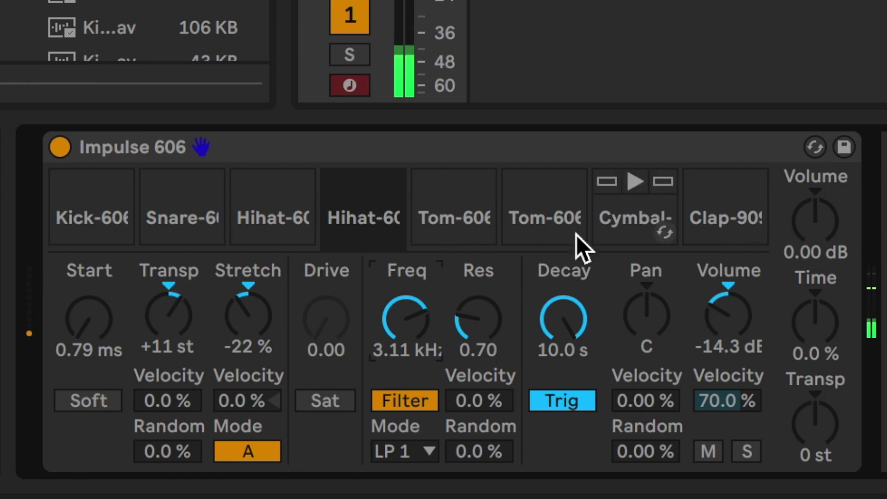
{"action": "left_click", "coordinate": [620, 229]}
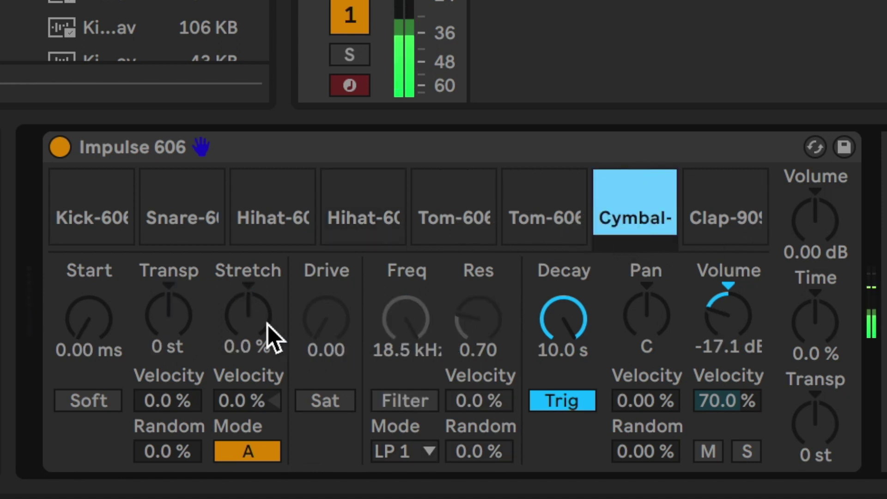
{"action": "left_click_drag", "start_coordinate": [268, 324], "coordinate": [267, 259]}
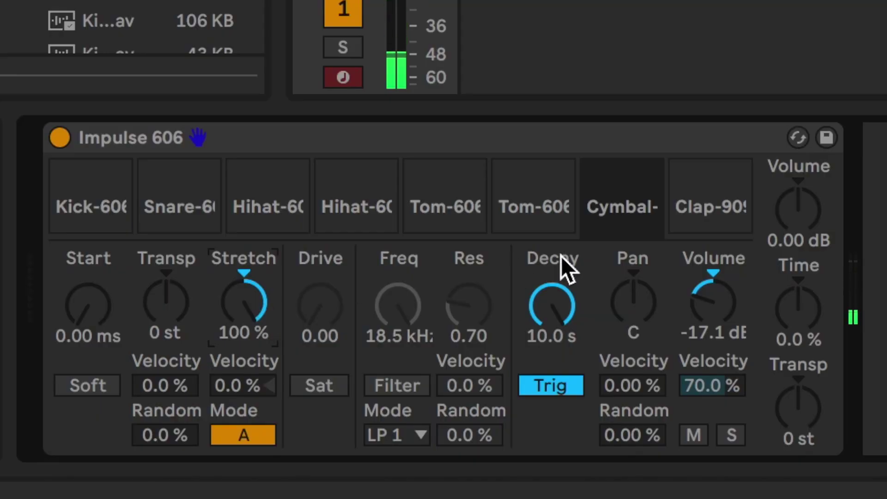
Audition the clap, and set its decay to 5.20 s and its stretch to 25 %
{"action": "left_click", "coordinate": [699, 201]}
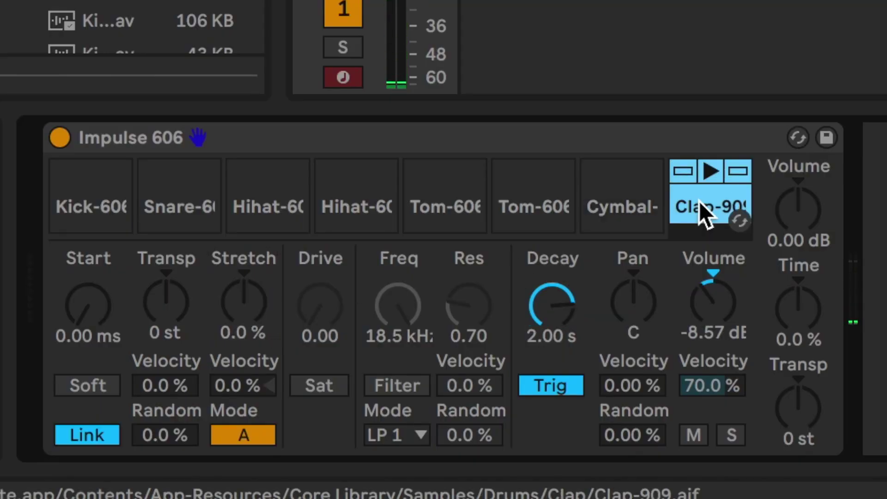
{"action": "key", "text": "k"}
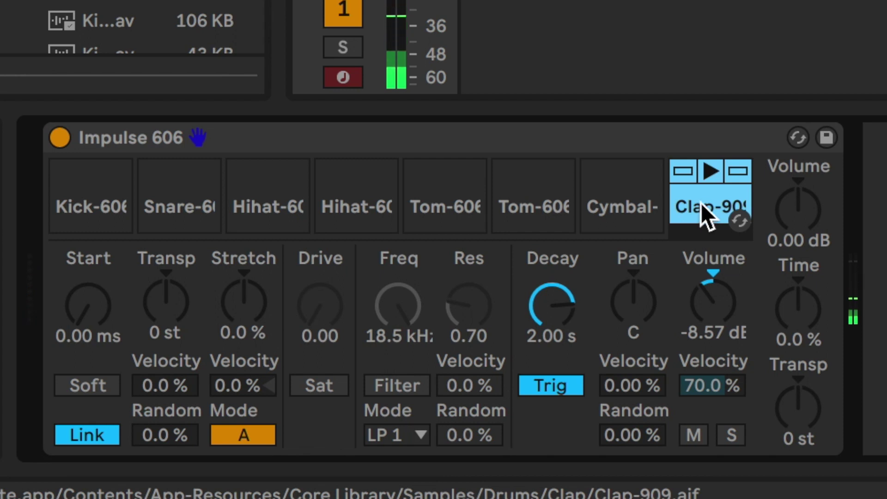
{"action": "key", "text": "k"}
{"action": "key", "text": "k"}
{"action": "key", "text": "k"}
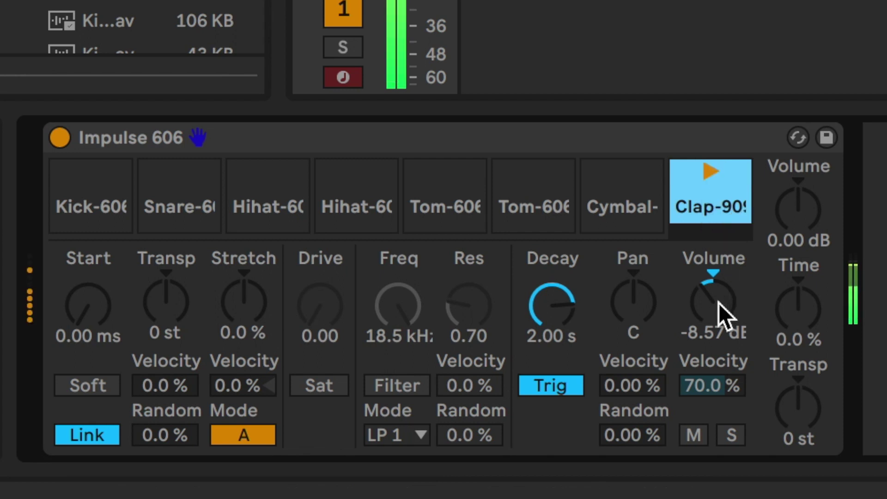
{"action": "mouse_move", "coordinate": [574, 323]}
{"action": "left_mouse_down"}
{"action": "mouse_move", "coordinate": [574, 296]}
{"action": "mouse_move", "coordinate": [575, 378]}
{"action": "mouse_move", "coordinate": [574, 318]}
{"action": "left_mouse_up"}
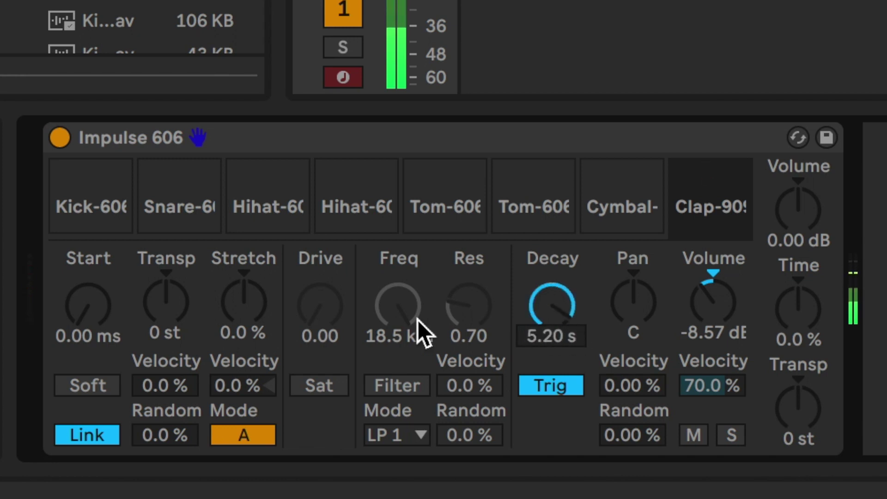
{"action": "mouse_move", "coordinate": [243, 305]}
{"action": "left_mouse_down"}
{"action": "mouse_move", "coordinate": [244, 259]}
{"action": "mouse_move", "coordinate": [244, 293]}
{"action": "left_mouse_up"}
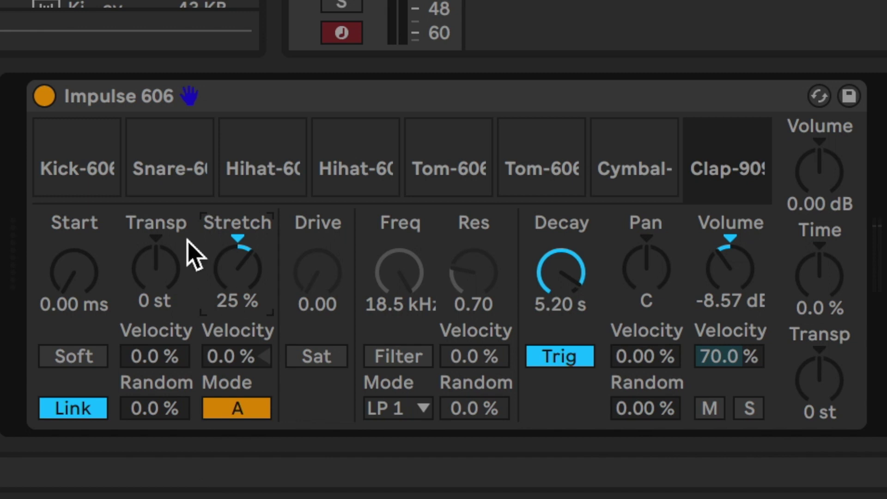
Save the modified kit as a user preset named Impulse 606 followed by the author's name and 01
{"action": "left_click", "coordinate": [303, 104]}
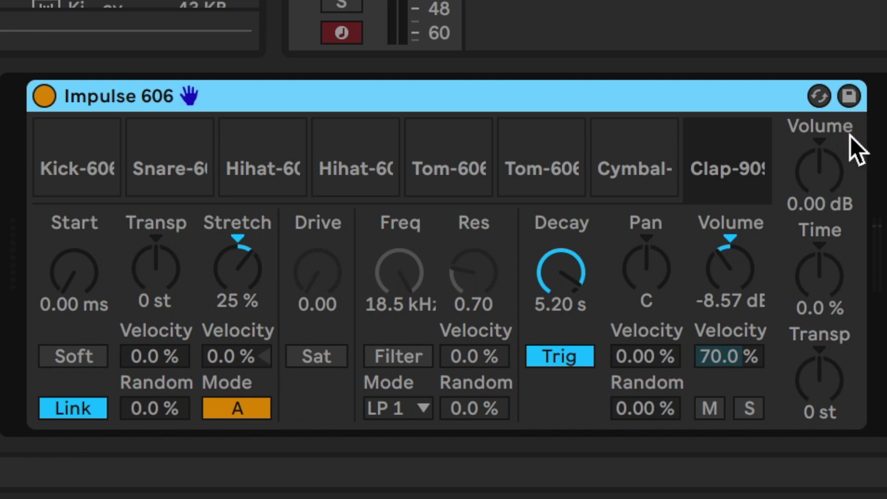
{"action": "left_click", "coordinate": [848, 98]}
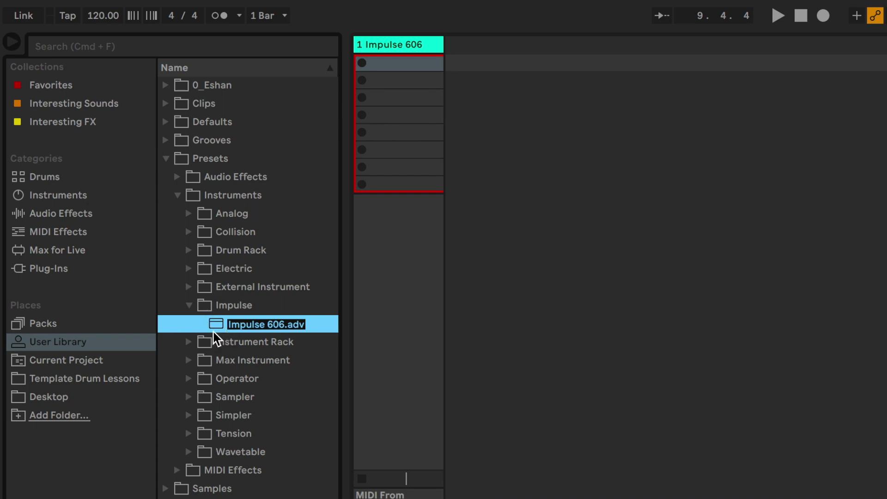
{"action": "left_click", "coordinate": [284, 329]}
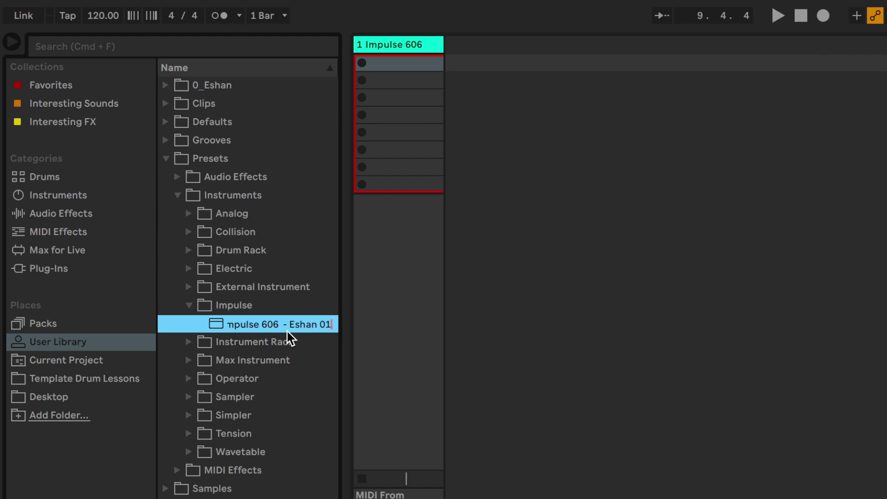
{"action": "left_click_drag", "start_coordinate": [347, 329], "coordinate": [422, 338]}
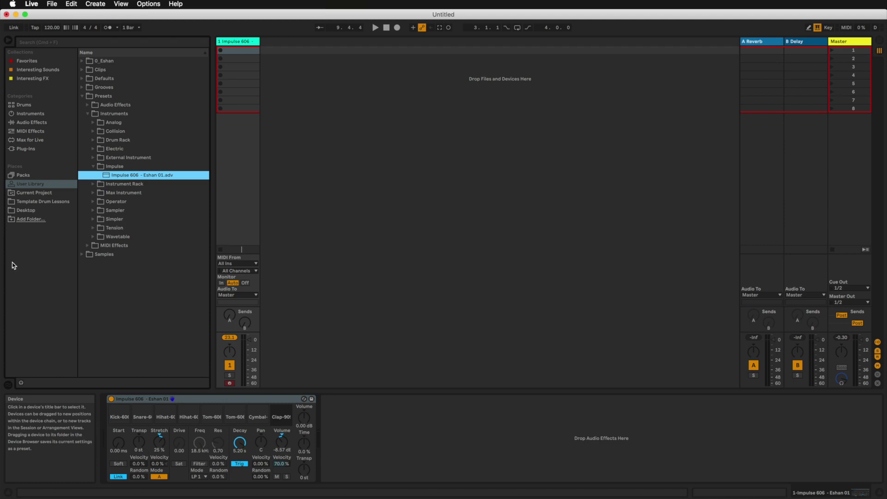
Check the original Impulse 606 preset among the instruments, and return to the User Library
{"action": "left_click", "coordinate": [27, 117]}
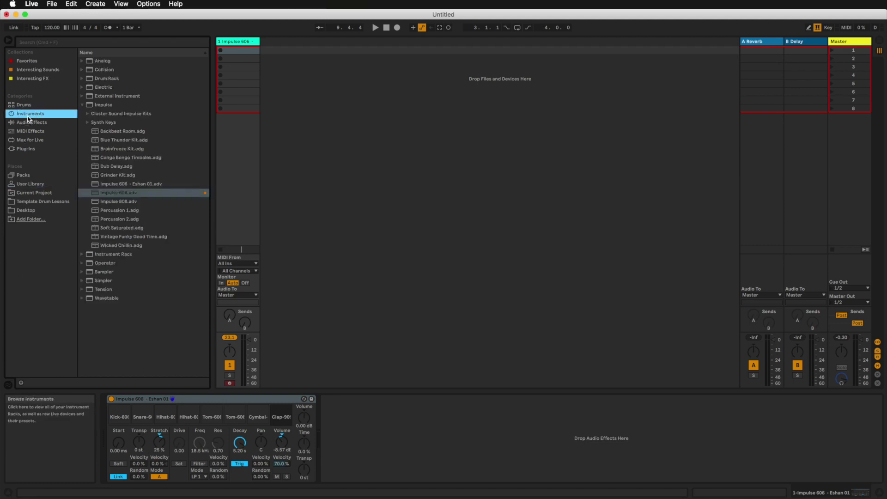
{"action": "left_click", "coordinate": [98, 196]}
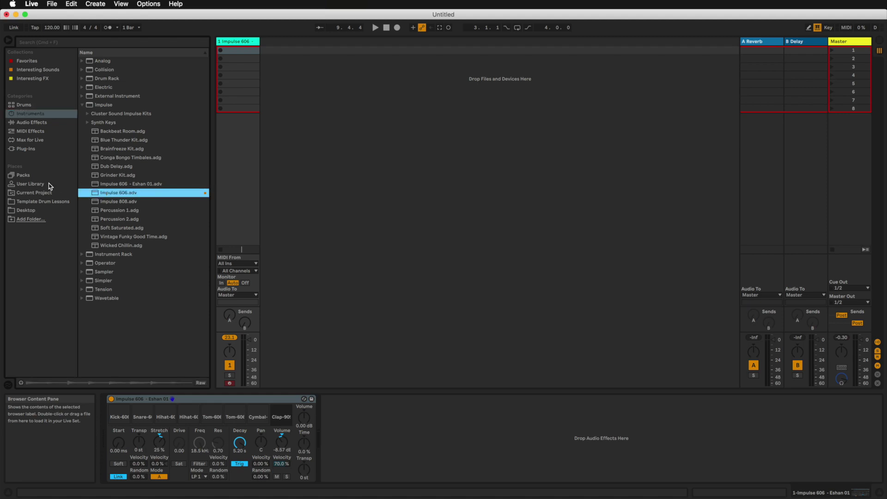
{"action": "left_click", "coordinate": [29, 185]}
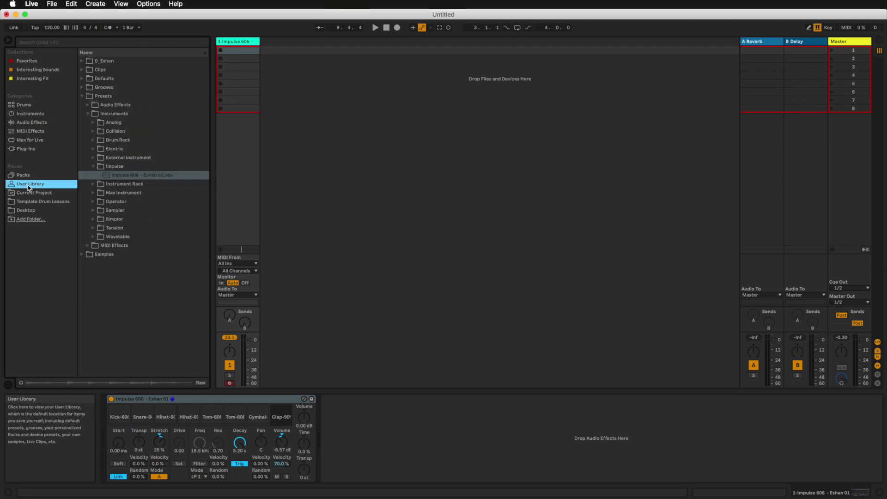
Load the saved Impulse 606 preset from the User Library's Impulse instrument presets onto a new MIDI track
{"action": "left_click", "coordinate": [82, 96]}
{"action": "left_click", "coordinate": [82, 96]}
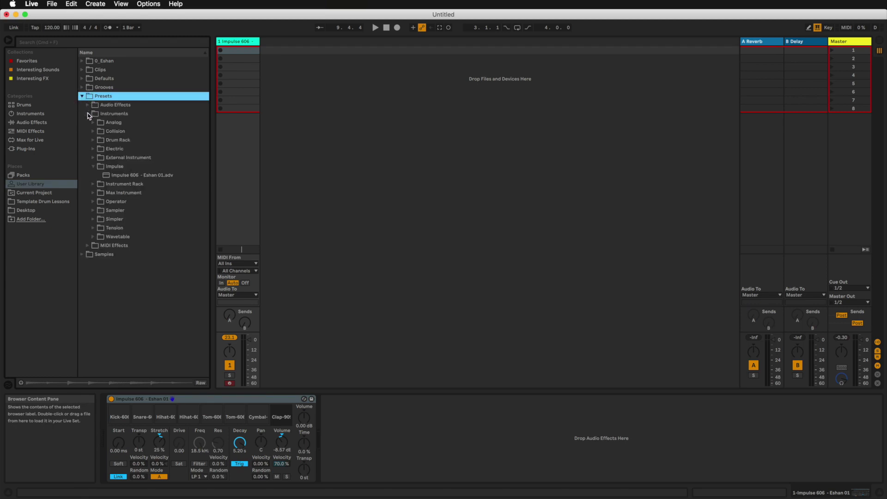
{"action": "left_click", "coordinate": [88, 113]}
{"action": "left_click", "coordinate": [87, 114]}
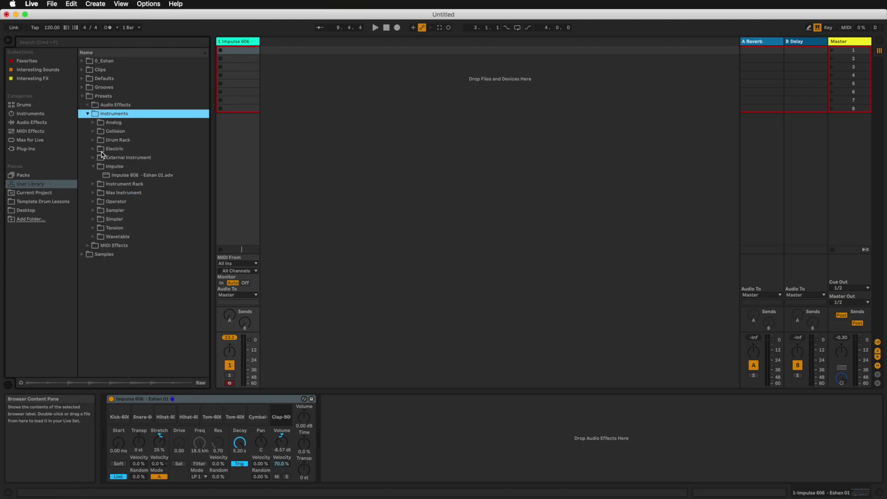
{"action": "left_click", "coordinate": [95, 168]}
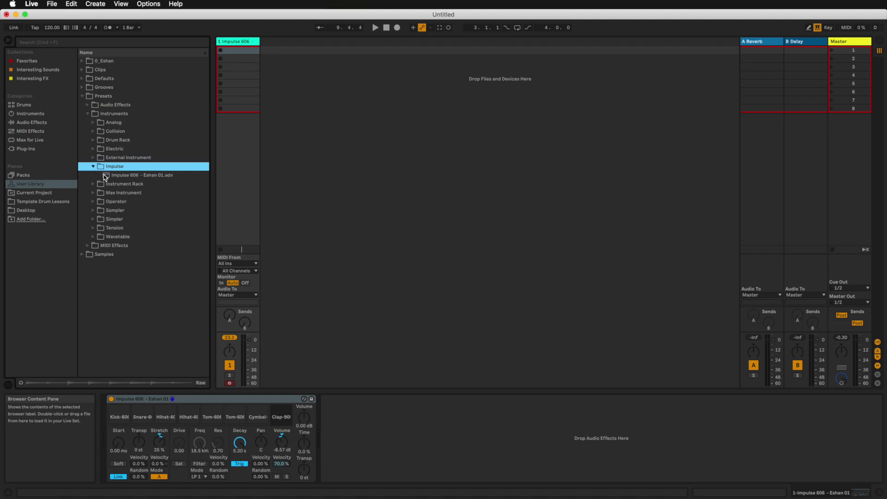
{"action": "left_click", "coordinate": [105, 176]}
{"action": "left_click_drag", "start_coordinate": [129, 171], "coordinate": [277, 49]}
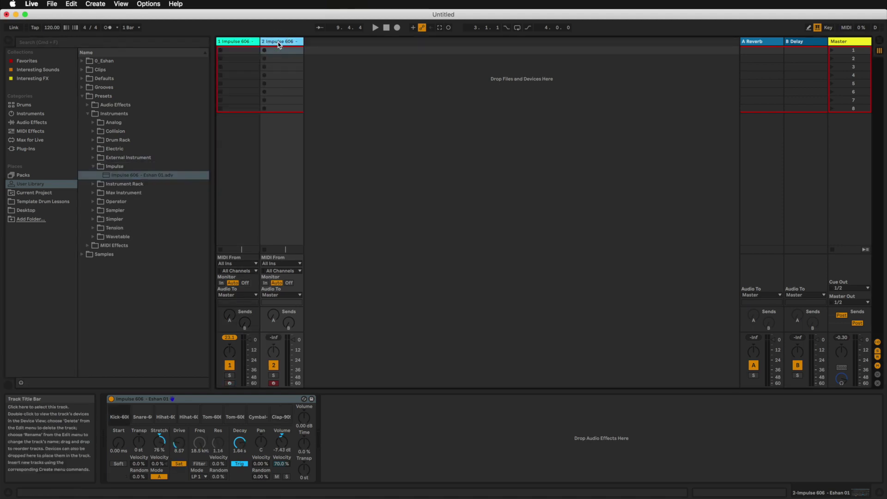
{"action": "mouse_move", "coordinate": [223, 417]}
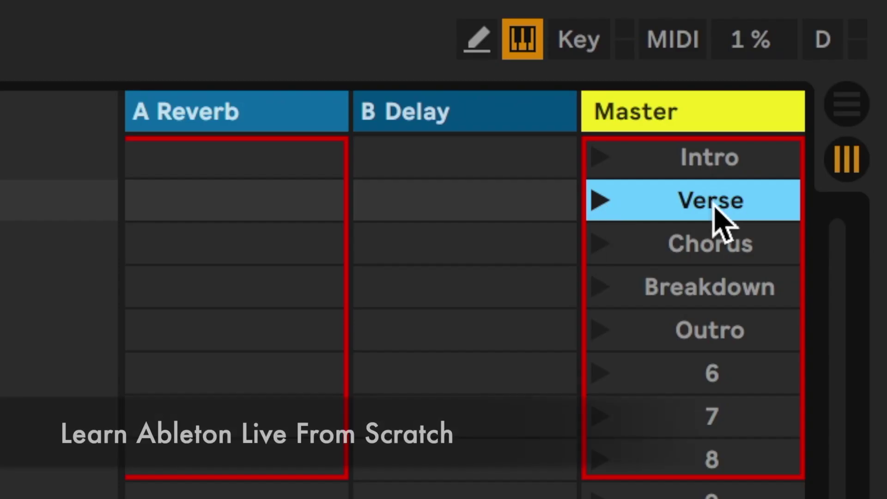
Rename the Verse scene as Intro 02 and label the Intro scene above it 01
{"action": "key", "text": "super+r"}
{"action": "type", "text": "Intro 02"}
{"action": "left_click", "coordinate": [721, 164]}
{"action": "key", "text": "super+r"}
{"action": "type", "text": "01"}
{"action": "key", "text": "Return"}
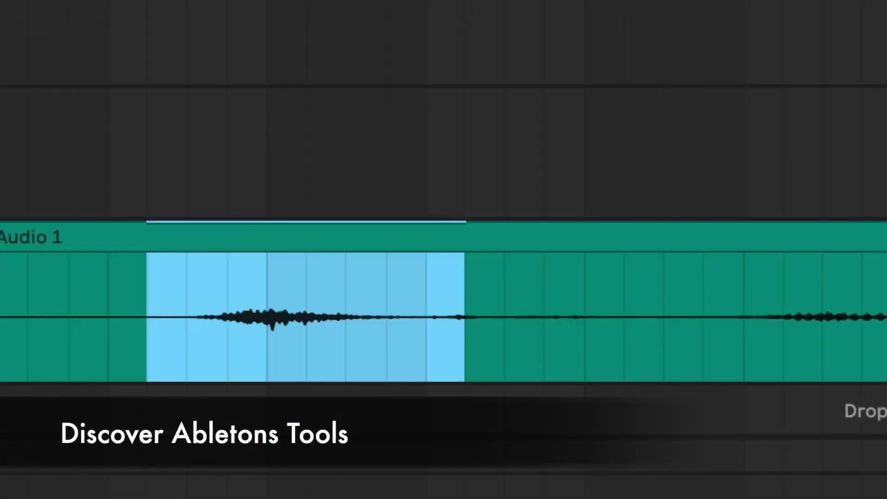
{"action": "left_click_drag", "start_coordinate": [465, 317], "coordinate": [543, 316]}
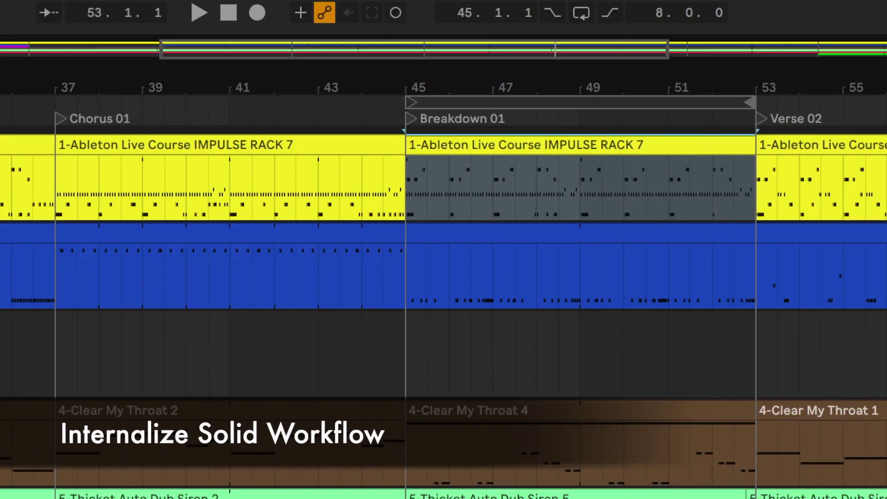
{"action": "left_click", "coordinate": [230, 185]}
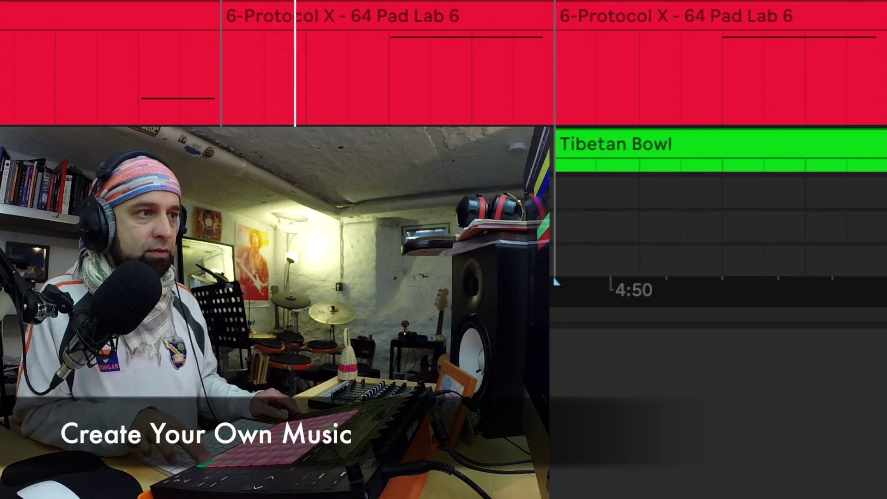